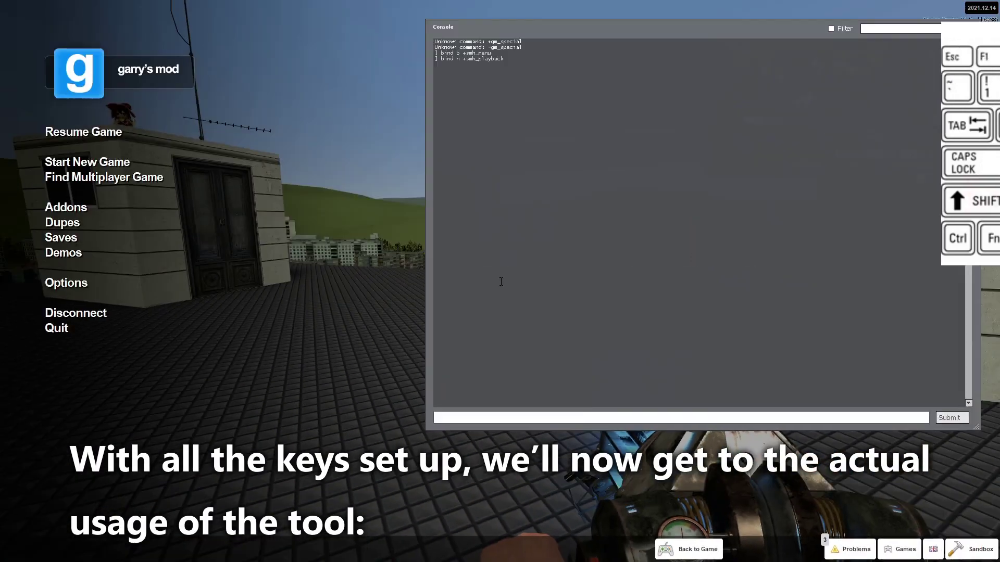
Step: Confirm the last SMH key binding and close the console to return to the game
key(Escape)
key(c)
key(c)
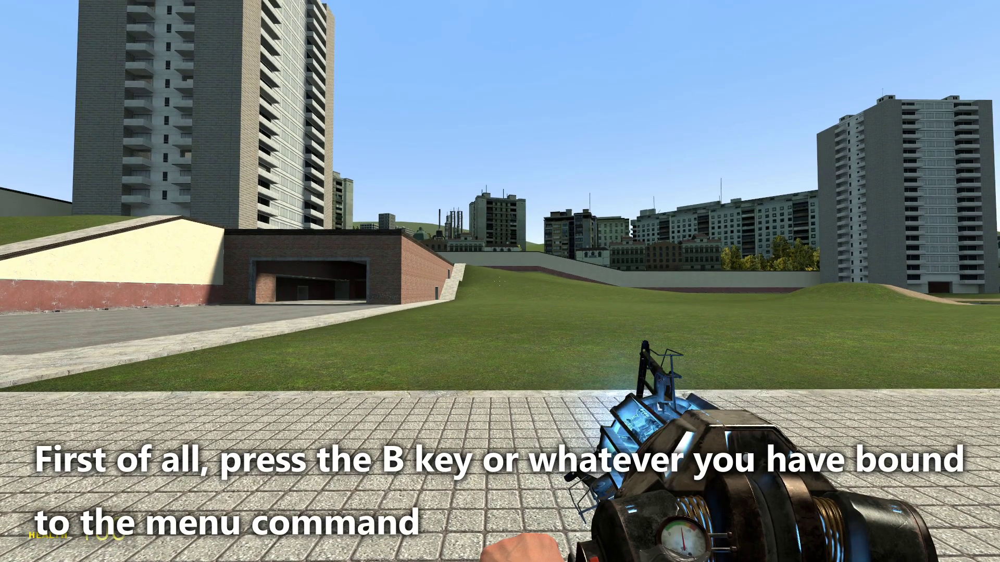
Step: In the SMH bar, set Framerate to 30 and select the Frame count field for editing
key(b)
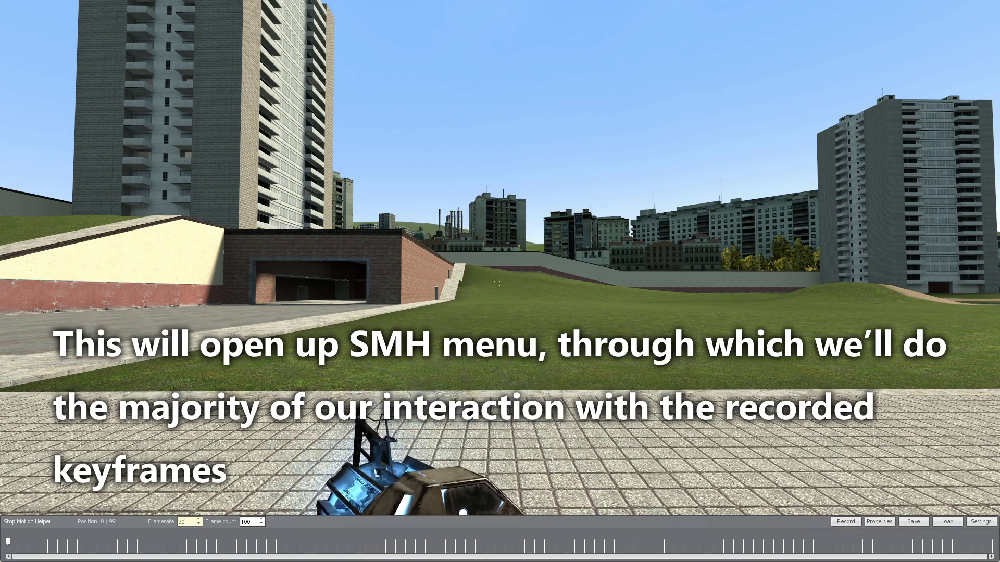
drag(10, 546, 216, 544)
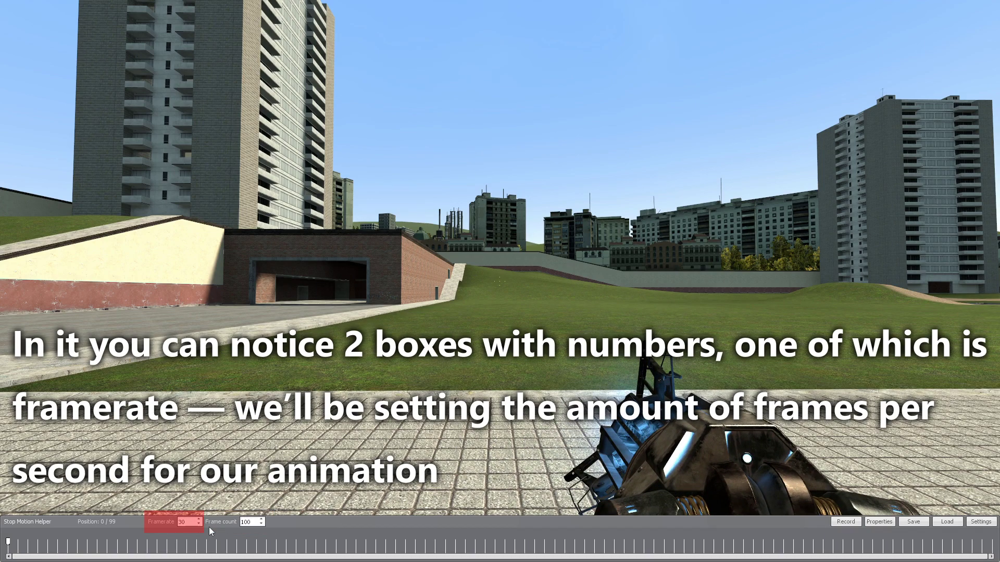
double_click(192, 521)
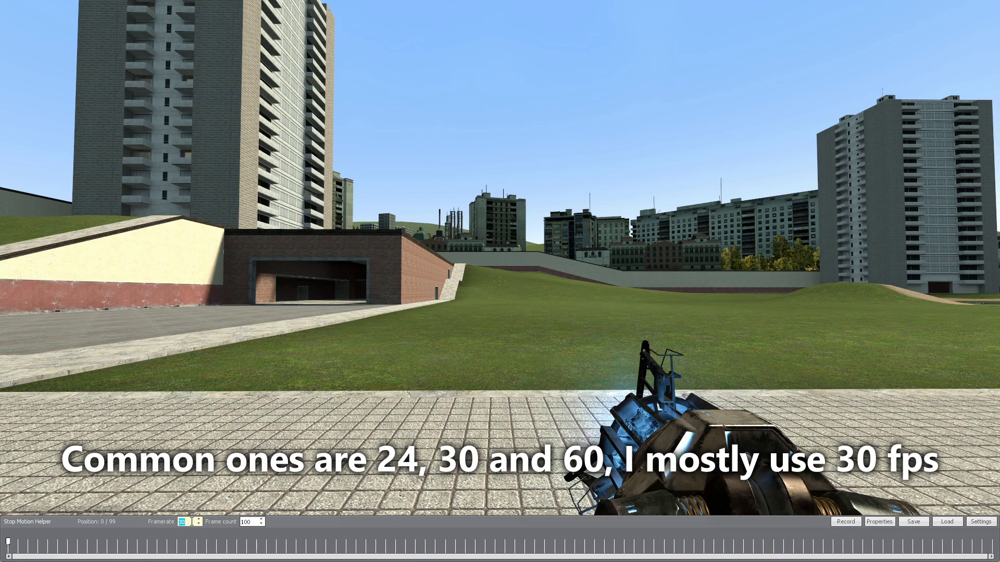
text(30)
key(Return)
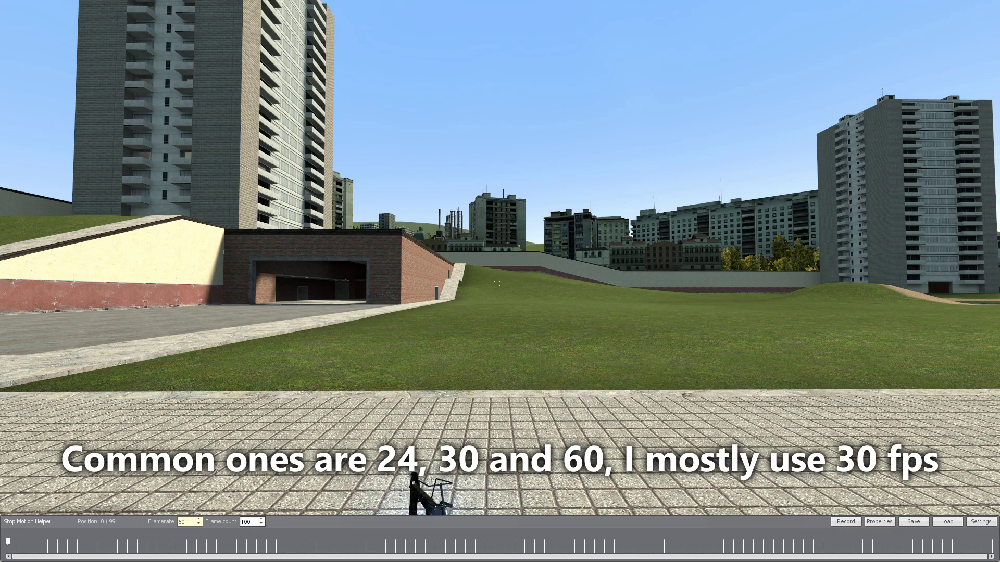
double_click(188, 523)
text(30)
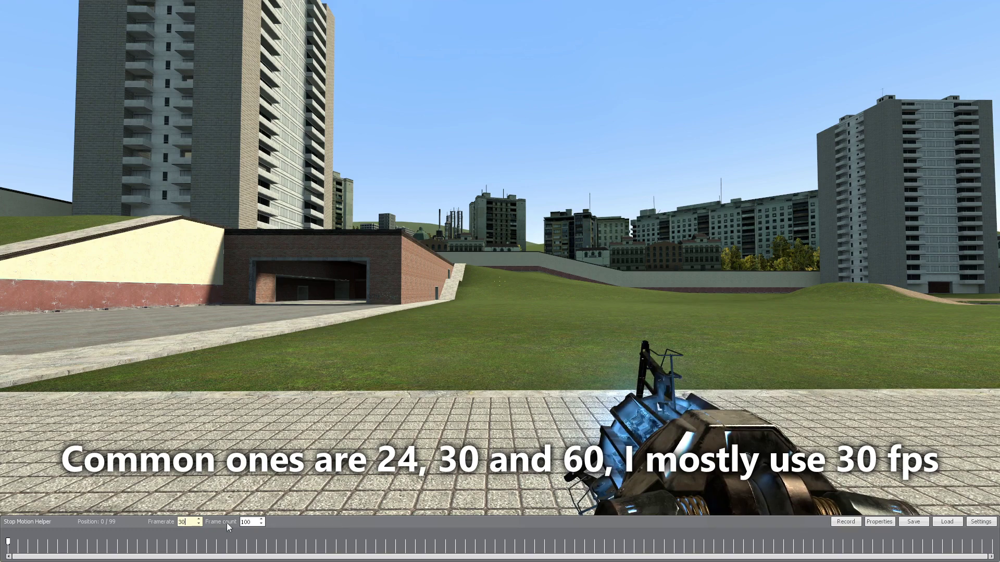
double_click(249, 522)
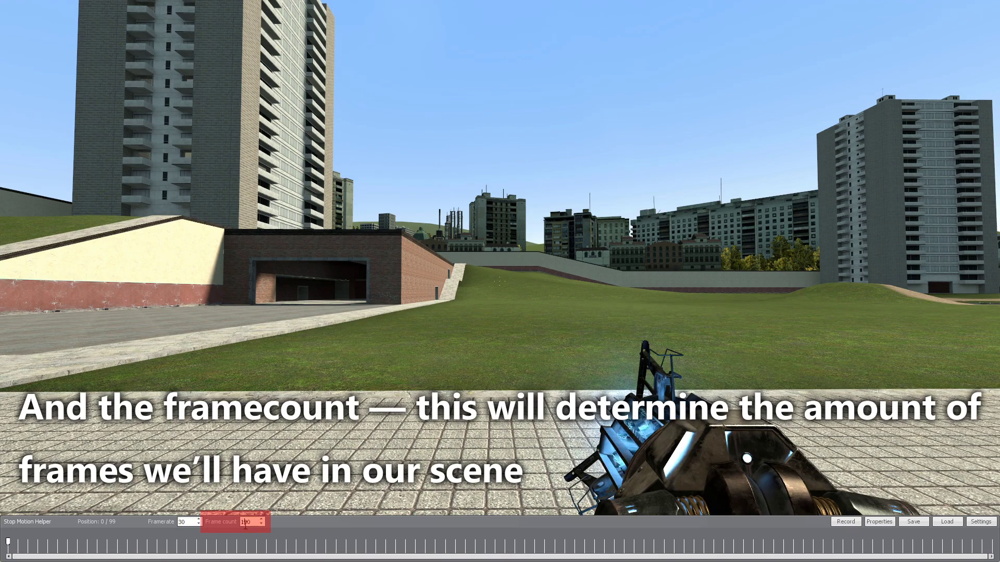
mouse_move(448, 557)
mouse_down()
mouse_move(785, 559)
mouse_move(452, 560)
mouse_up()
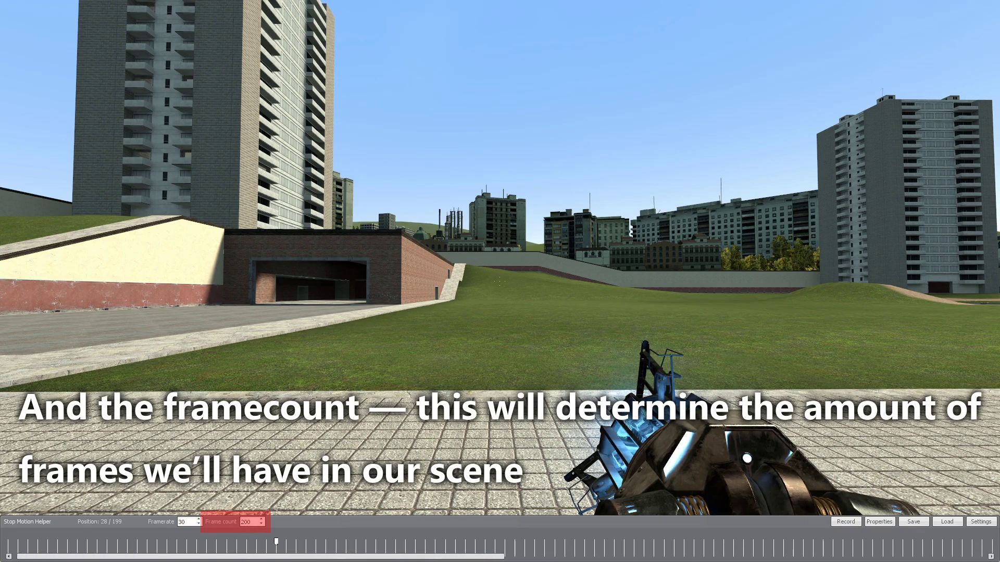
double_click(249, 522)
Step: Enter 100 as the frame count, close the bar, and spawn a Kleiner ragdoll
text(100c)
mouse_move(500, 282)
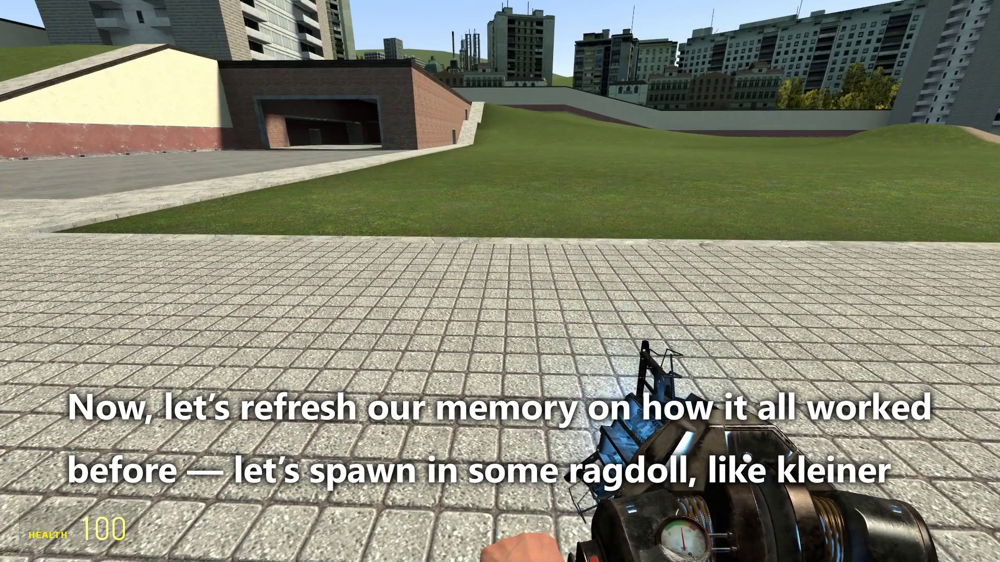
key(q)
click(456, 129)
right_click(500, 195)
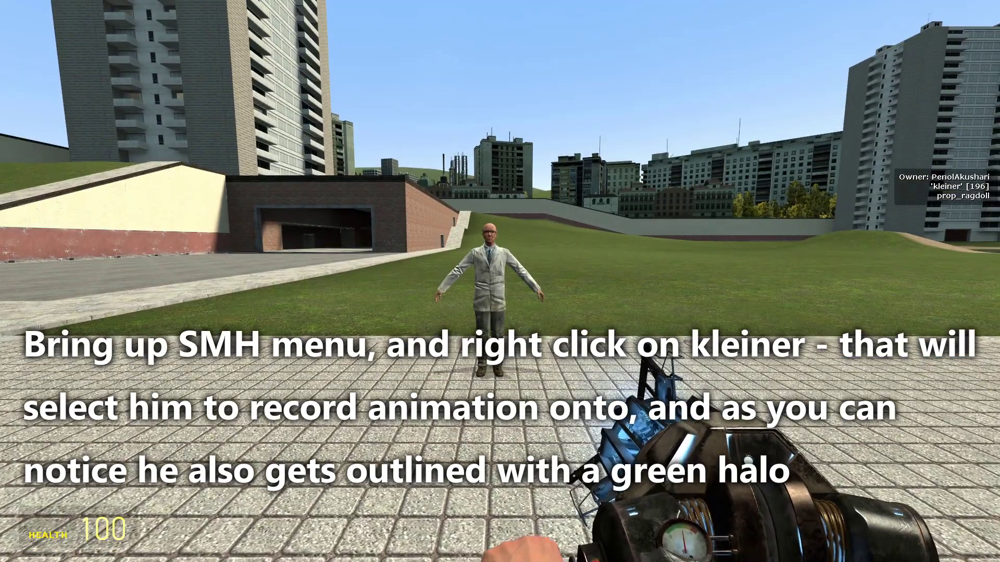
Step: Select Kleiner in SMH, lower his arms, and record the pose at frame 0
key(c)
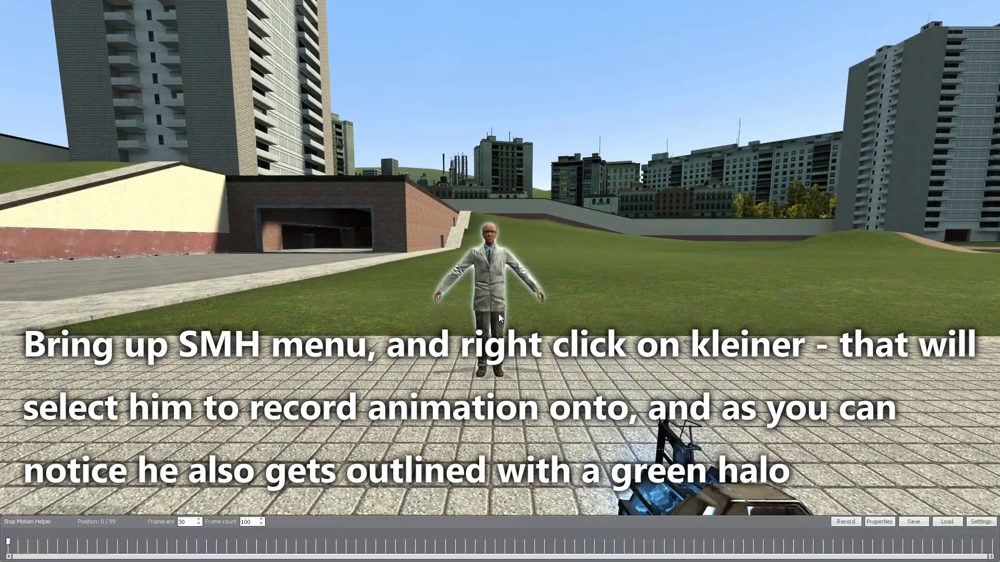
right_click(489, 279)
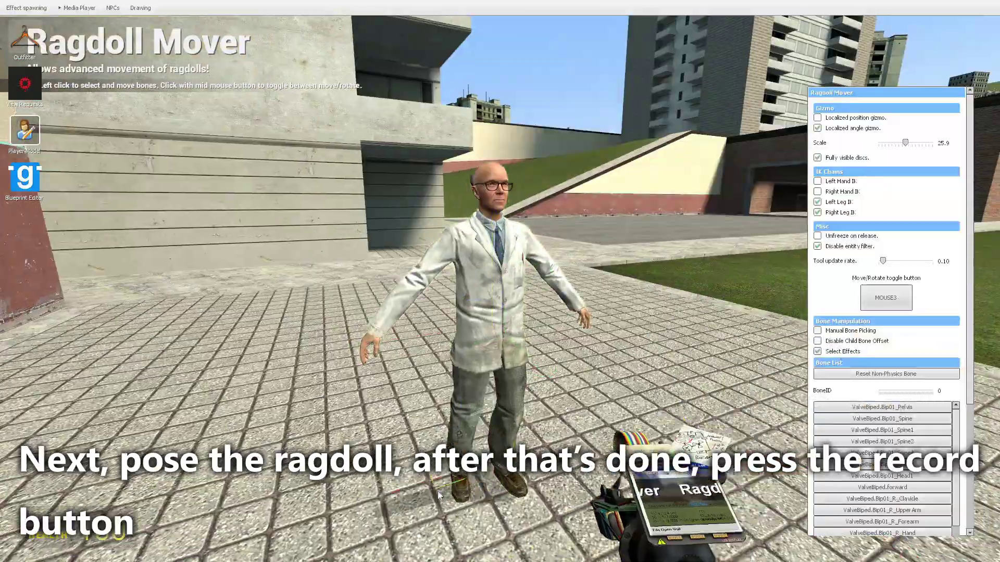
key(w)
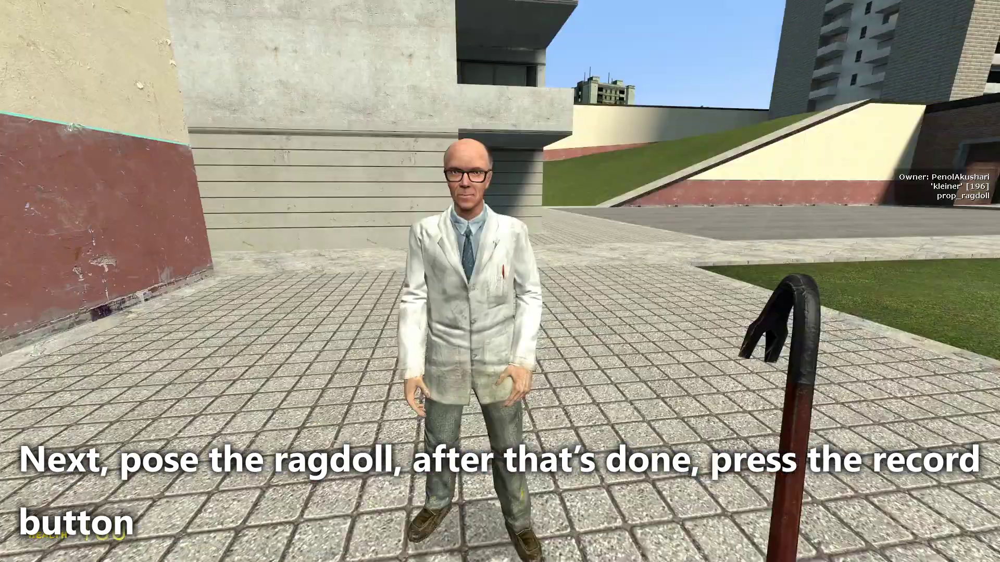
key(c)
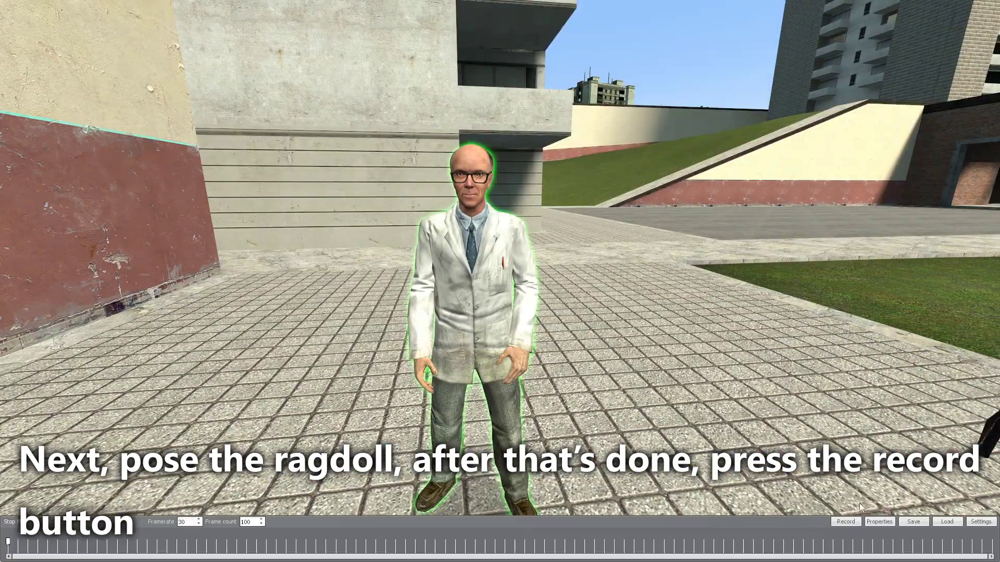
click(846, 522)
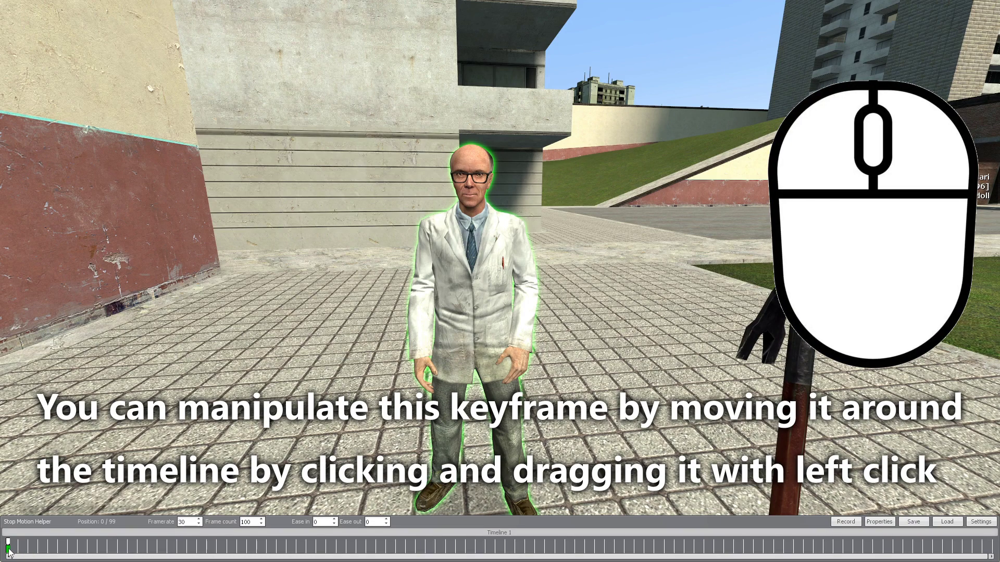
Step: Move the keyframe along the timeline, delete the extra copy, and reposition the playhead
drag(8, 549, 96, 551)
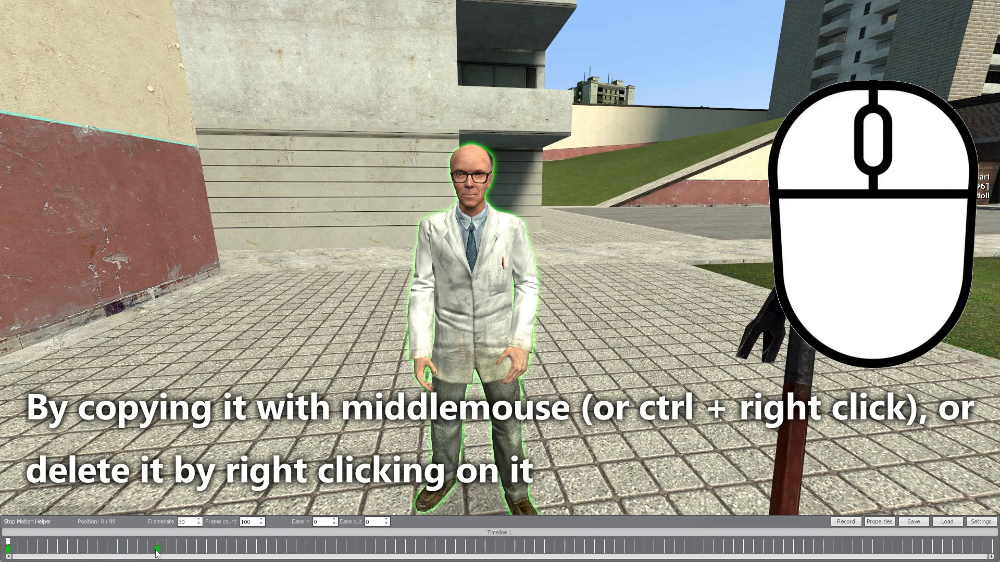
right_click(157, 551)
click(8, 544)
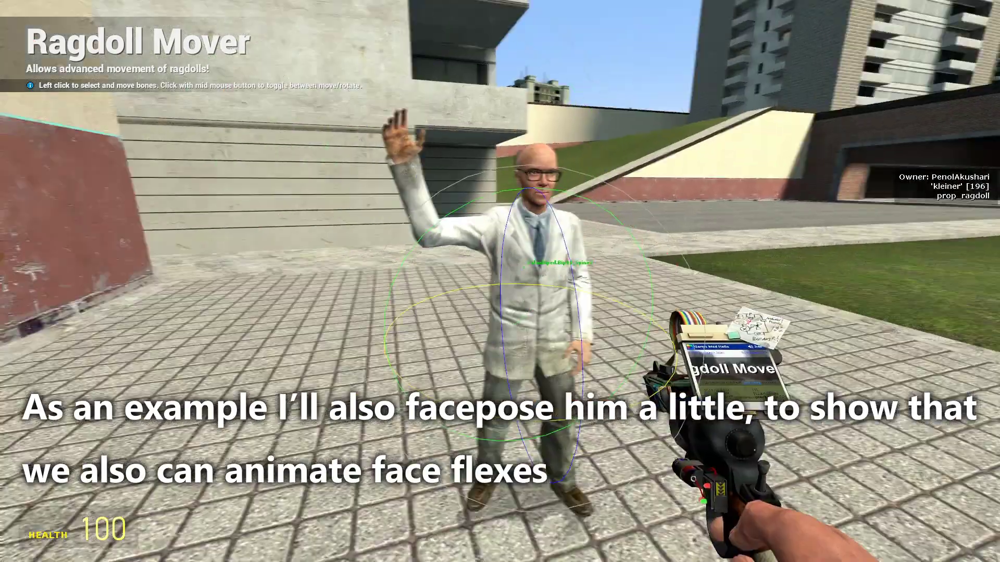
Step: Adjust two of Kleiner's facial flexes, record the wave at frame 9, and scrub to preview
key(q)
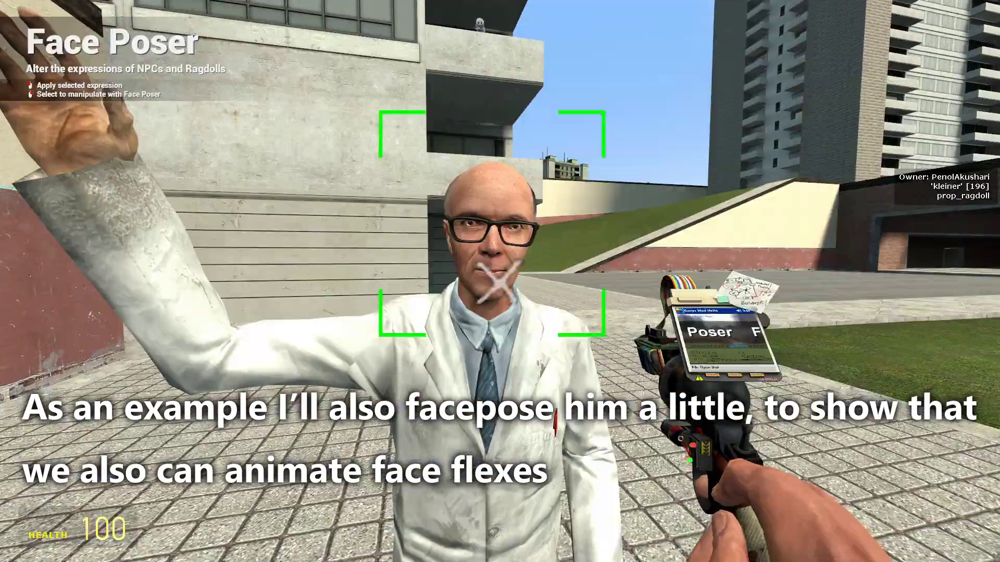
key(q)
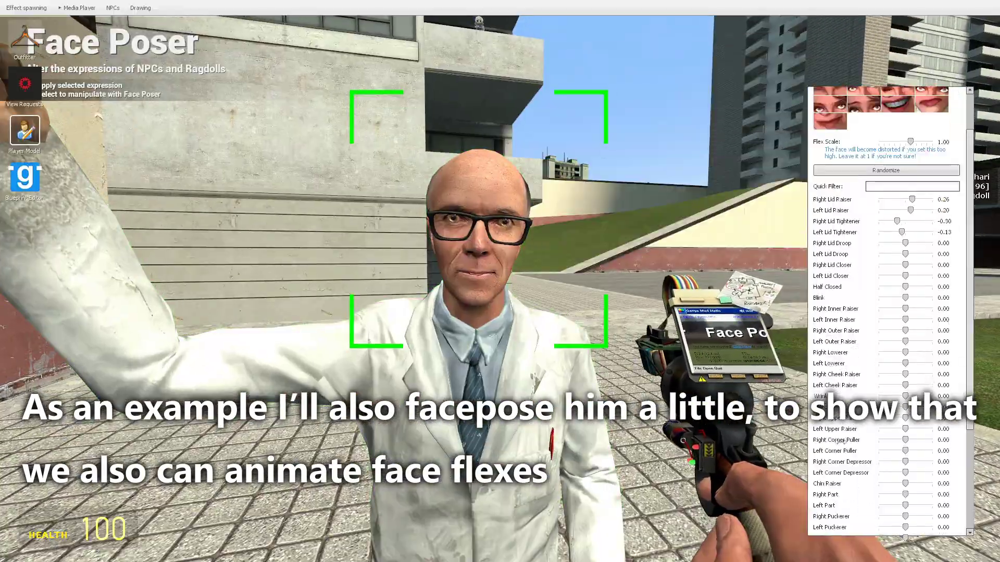
scroll(885, 312, down, 5)
drag(905, 432, 896, 432)
drag(905, 338, 899, 338)
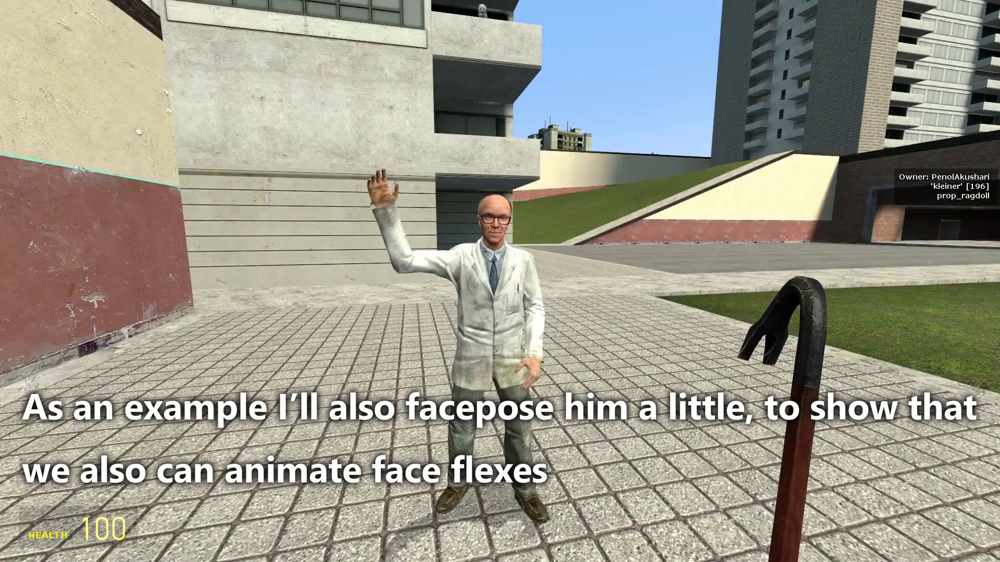
key(c)
click(849, 526)
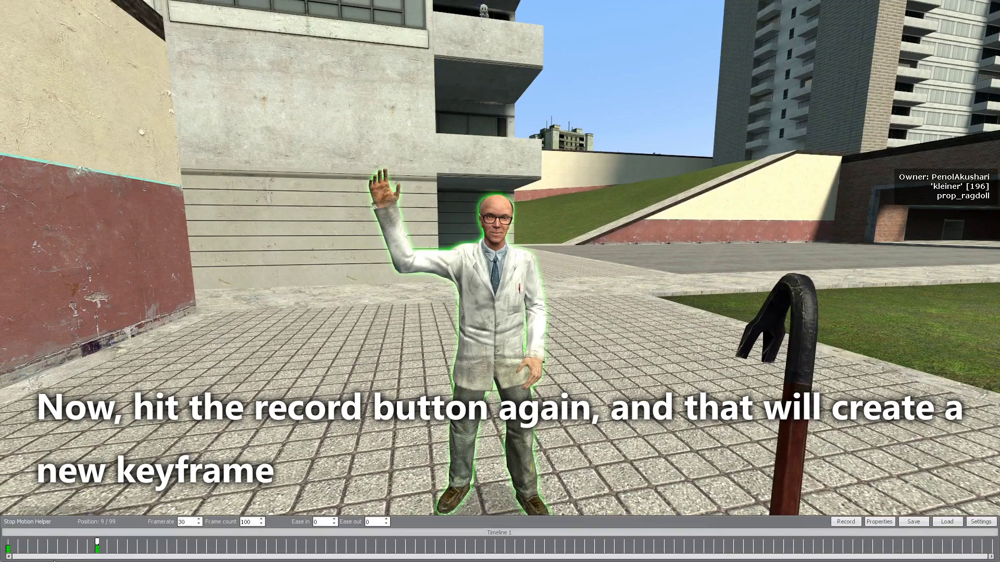
click(6, 544)
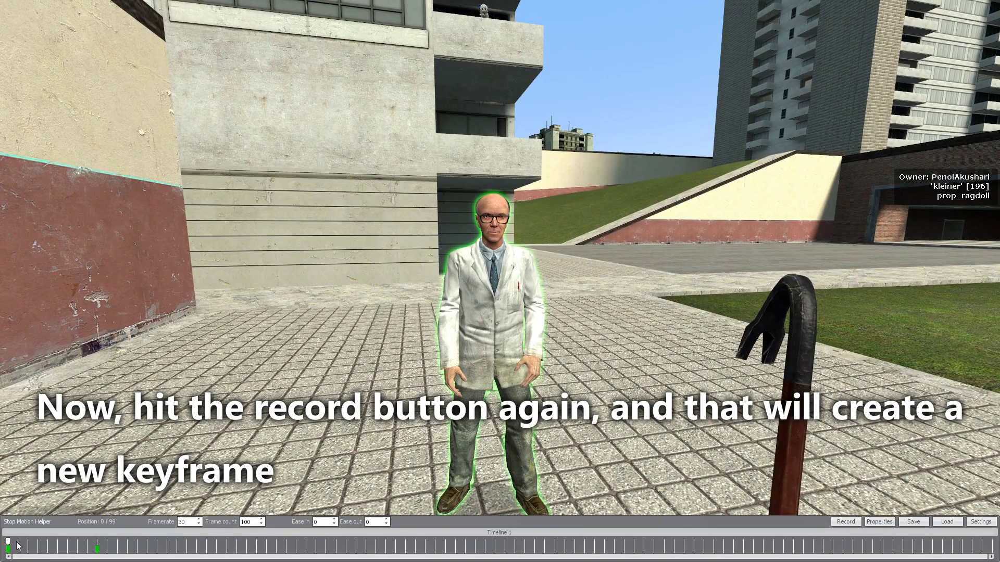
drag(8, 544, 93, 545)
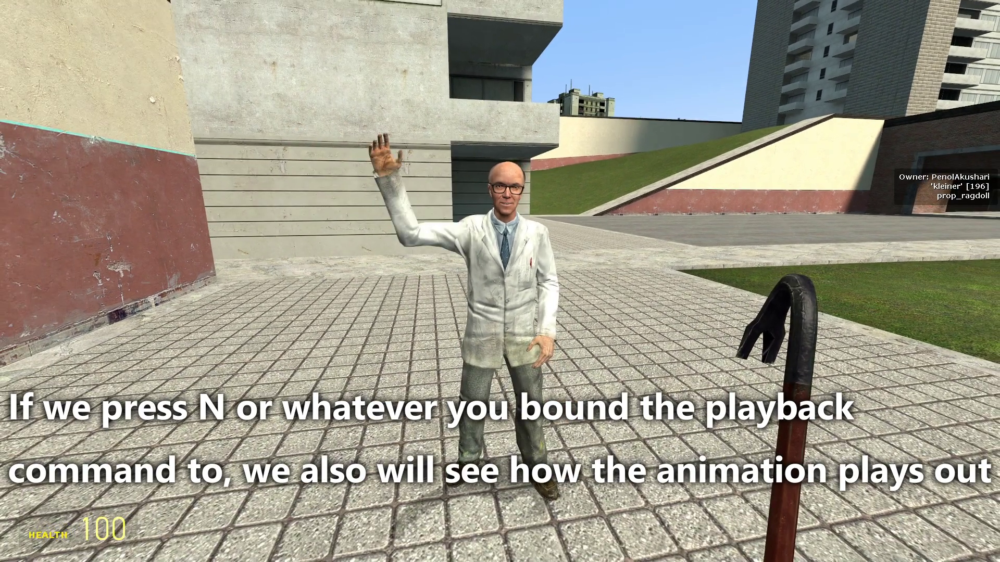
Step: Play the wave, respace the second keyframe, and replay to compare the speed
key(m)
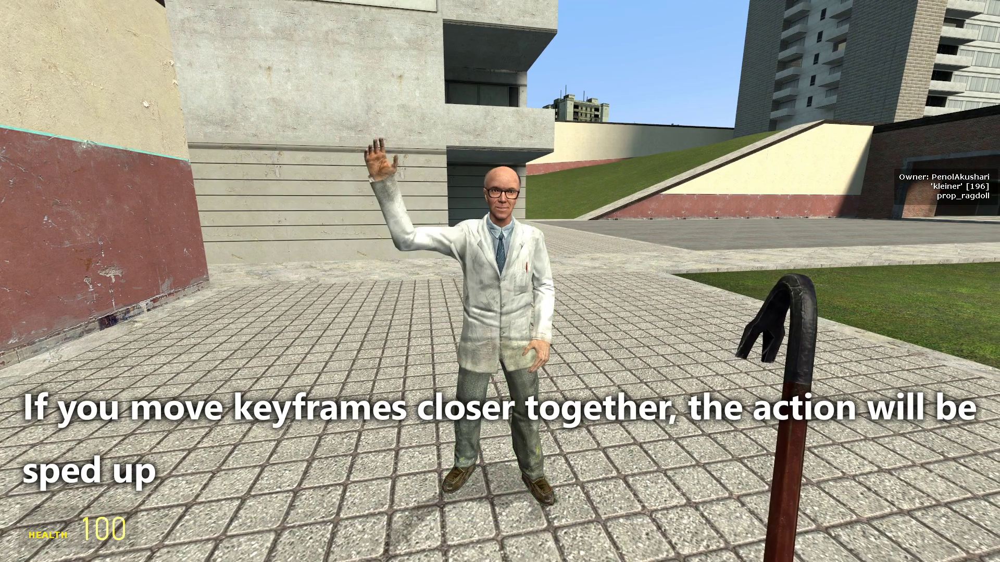
key(c)
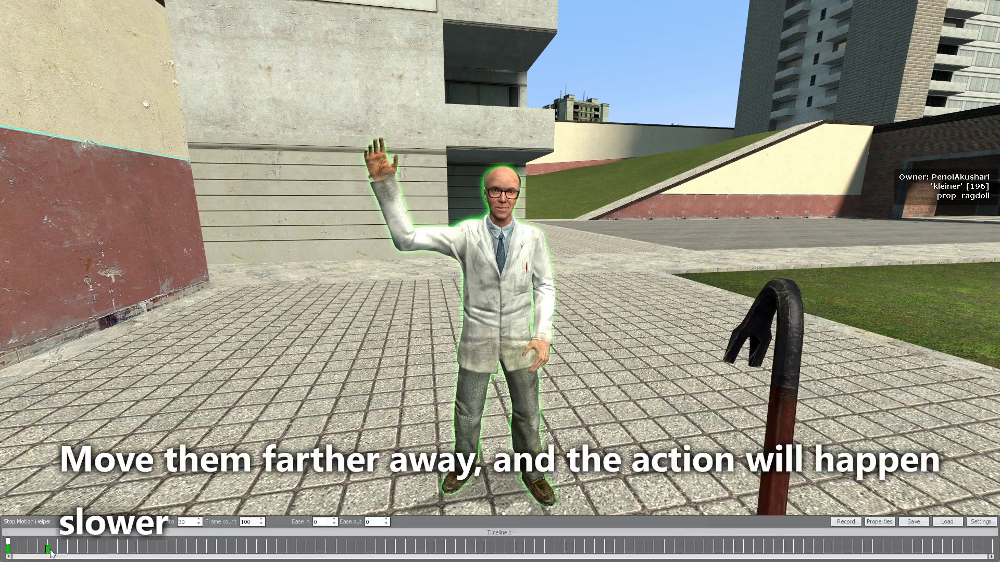
key(c)
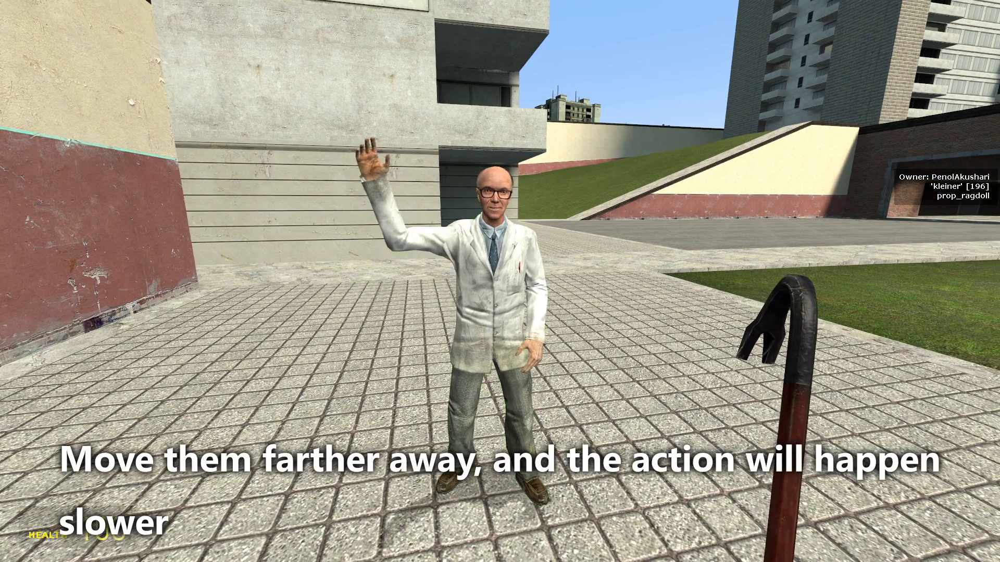
key(c)
key(c)
key(c)
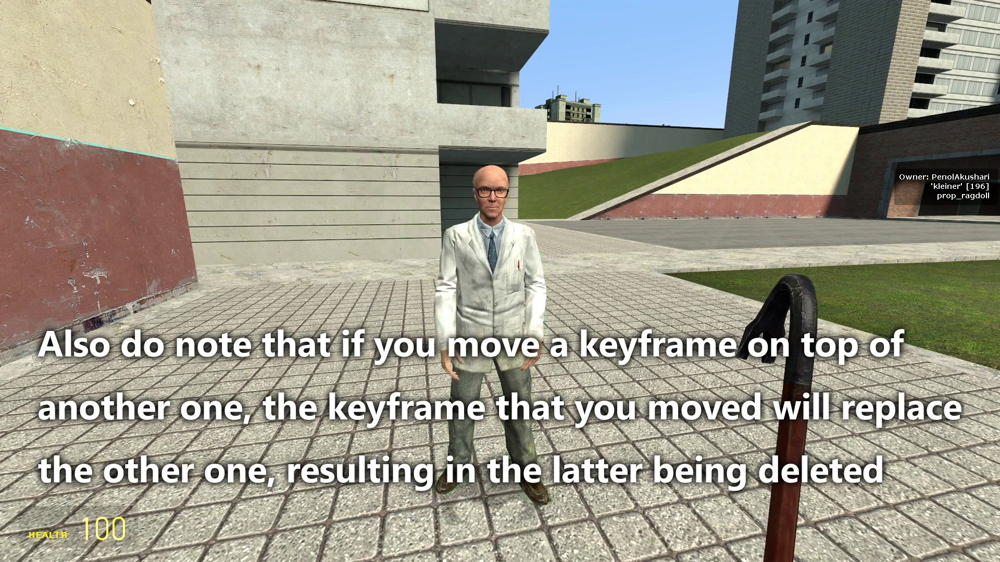
key(c)
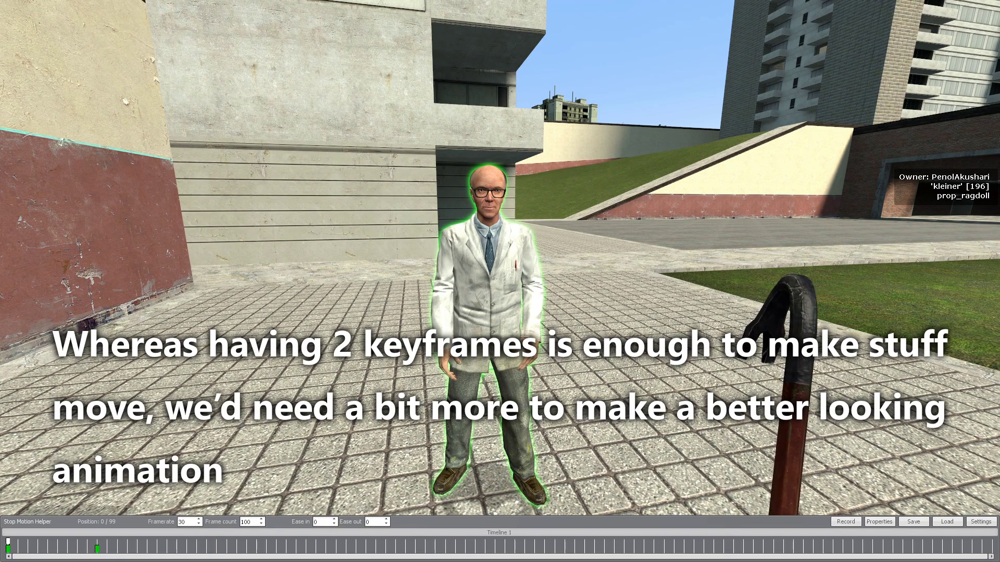
key(c)
key(c)
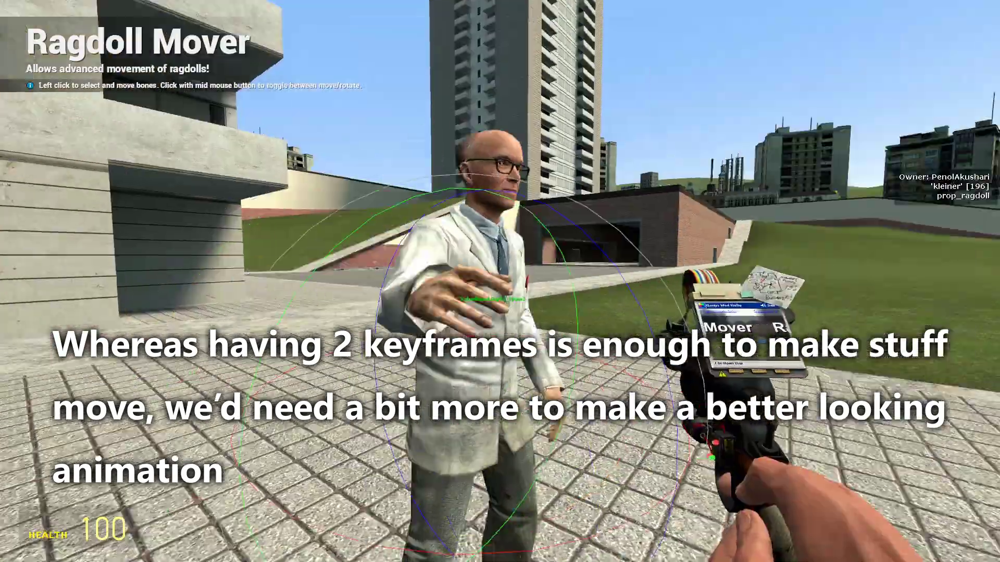
key(c)
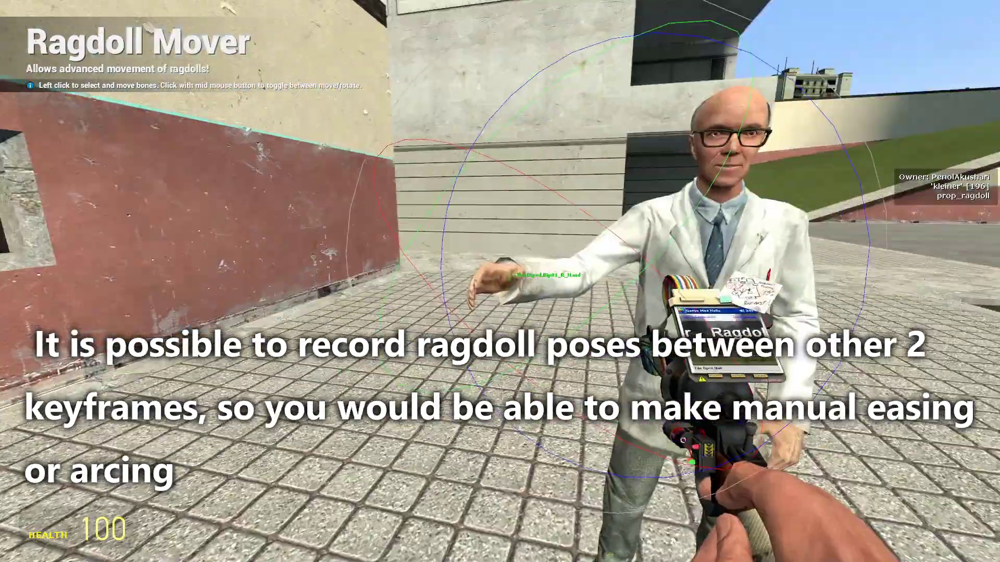
Step: Record Kleiner's half-raised arm at frame 5 and close the timeline to view it
key(c)
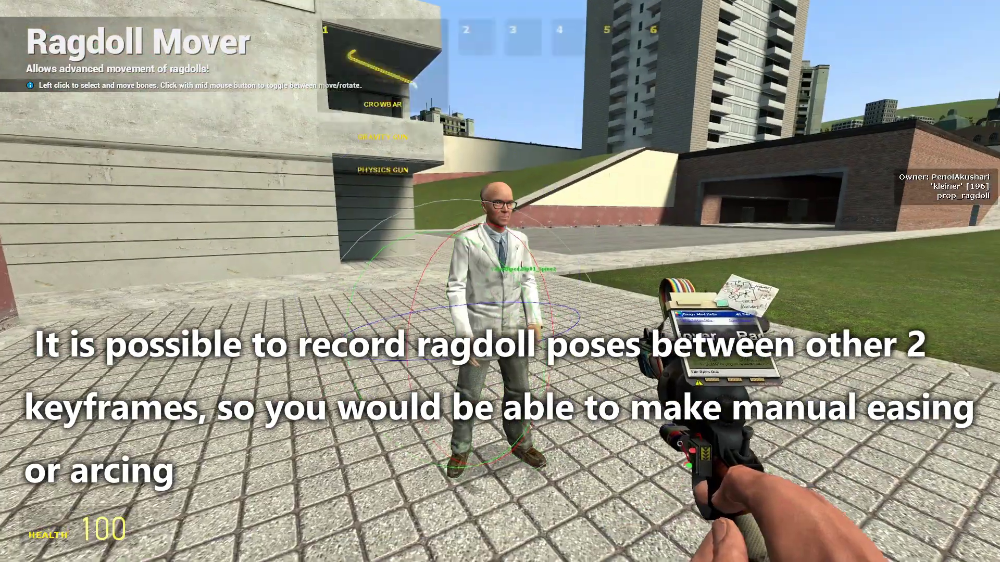
key(1)
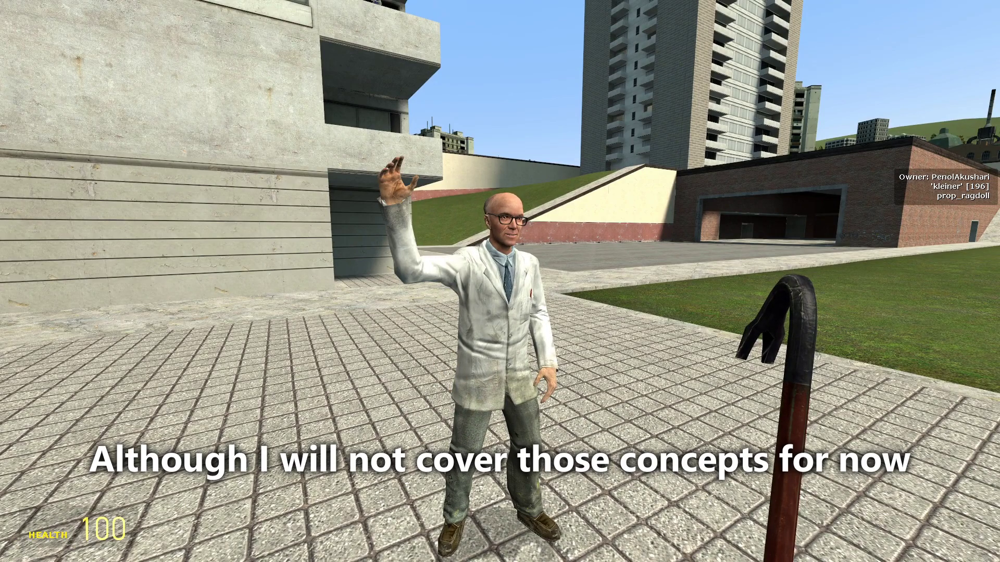
Step: Equip the physics gun and bring up the SMH timeline
key(2)
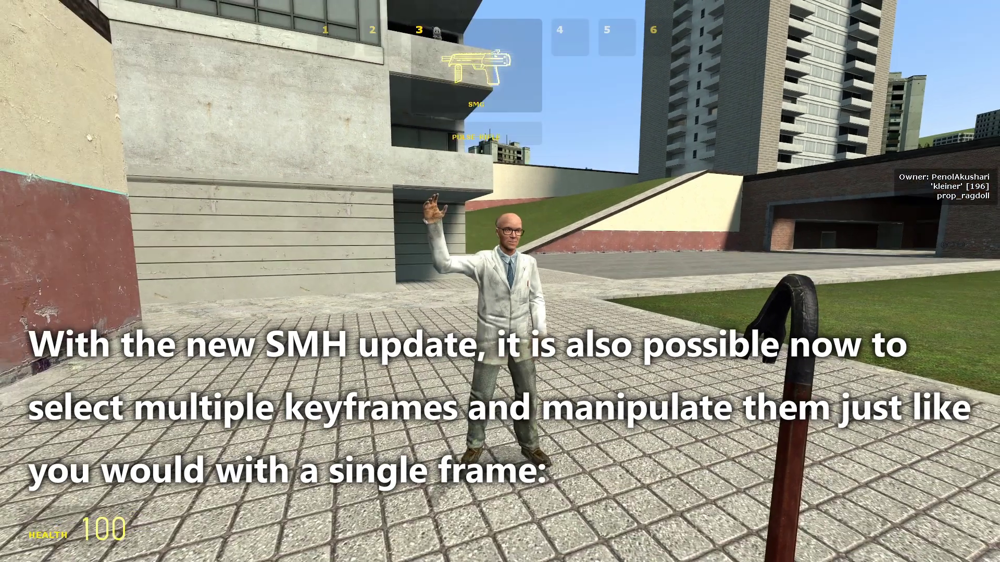
scroll(500, 281, up, 1)
click(500, 282)
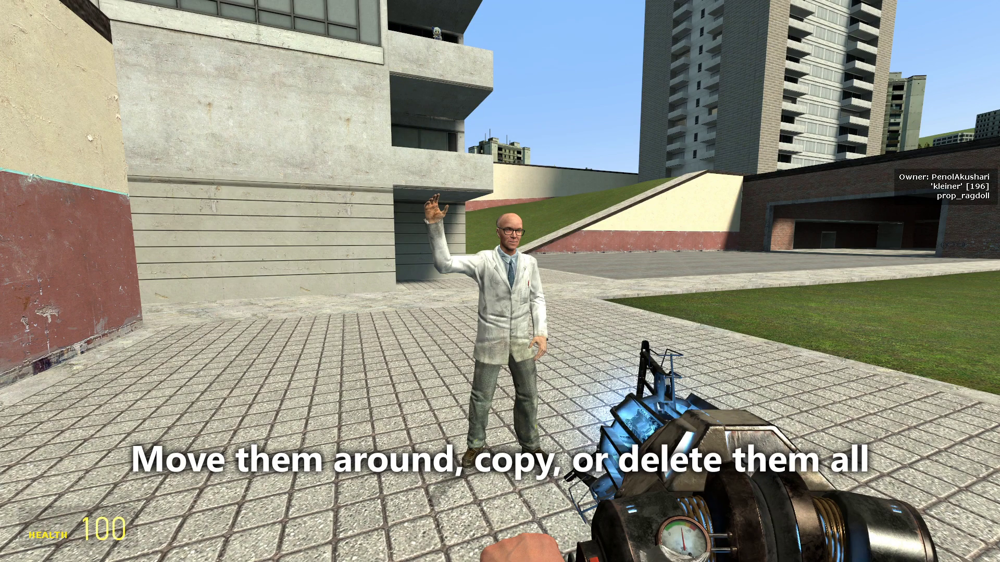
key(g)
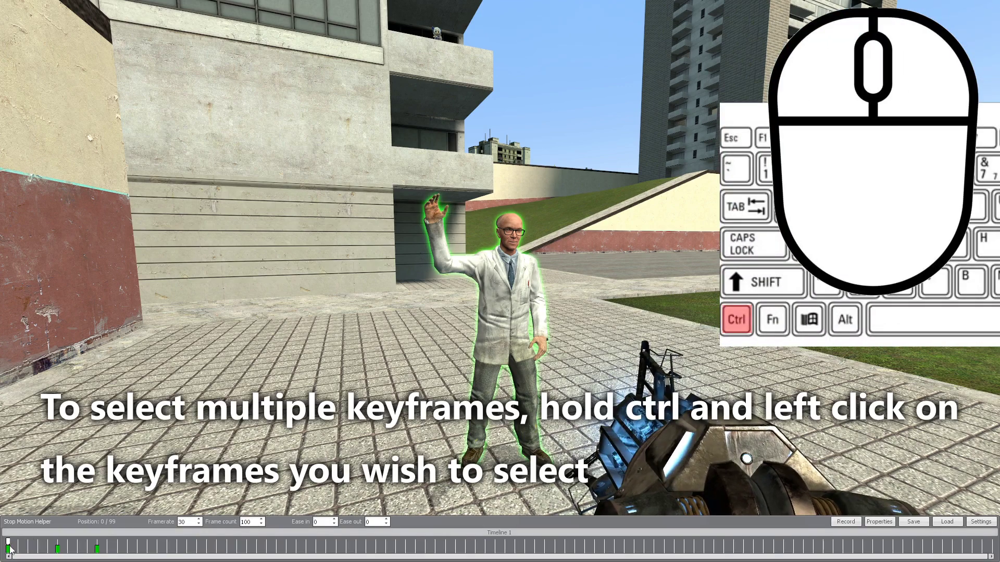
Step: Ctrl-select all three keyframes, then deselect back to just the first one
ctrl+click(7, 549)
ctrl+click(58, 550)
ctrl+click(97, 551)
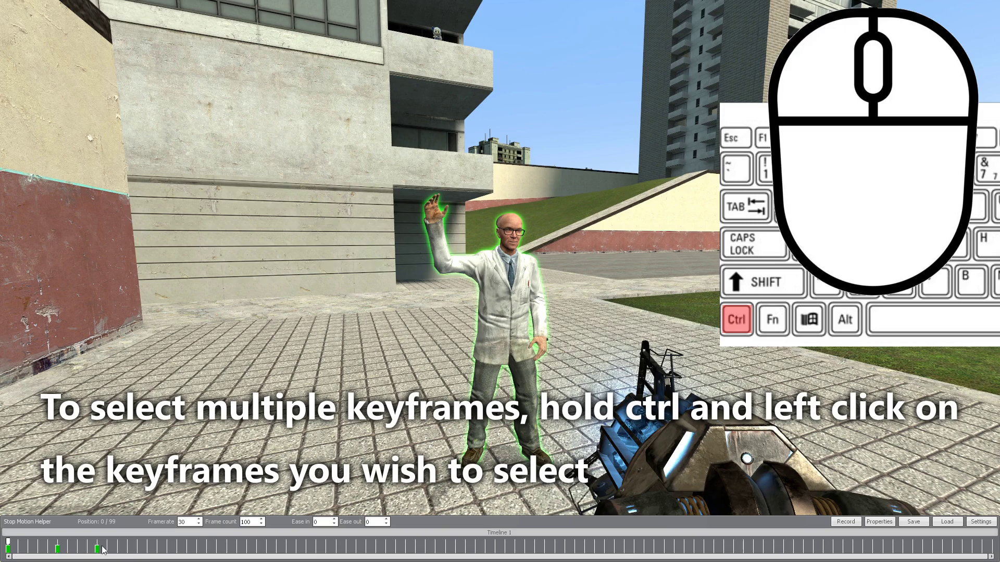
ctrl+click(97, 550)
ctrl+click(58, 550)
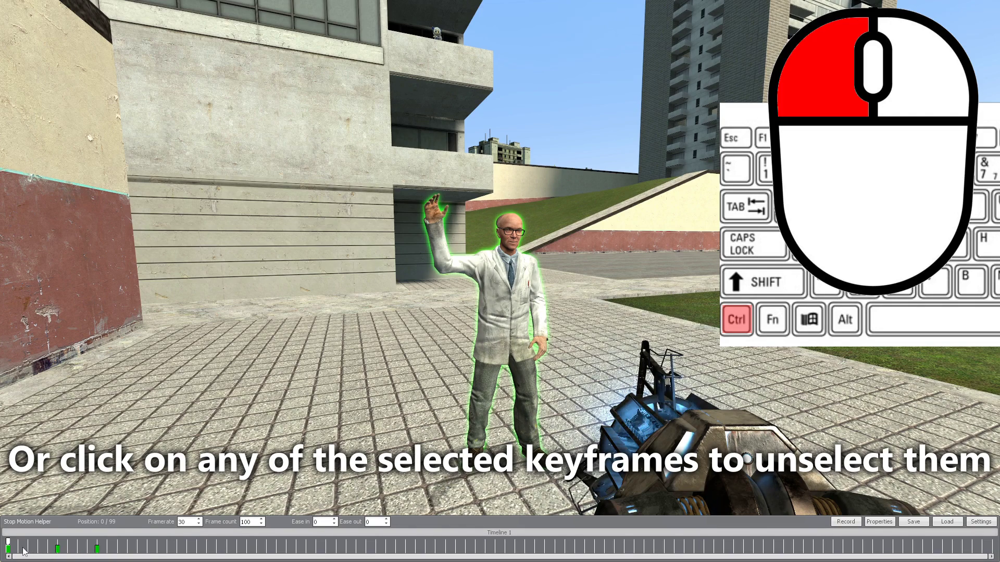
ctrl+click(8, 550)
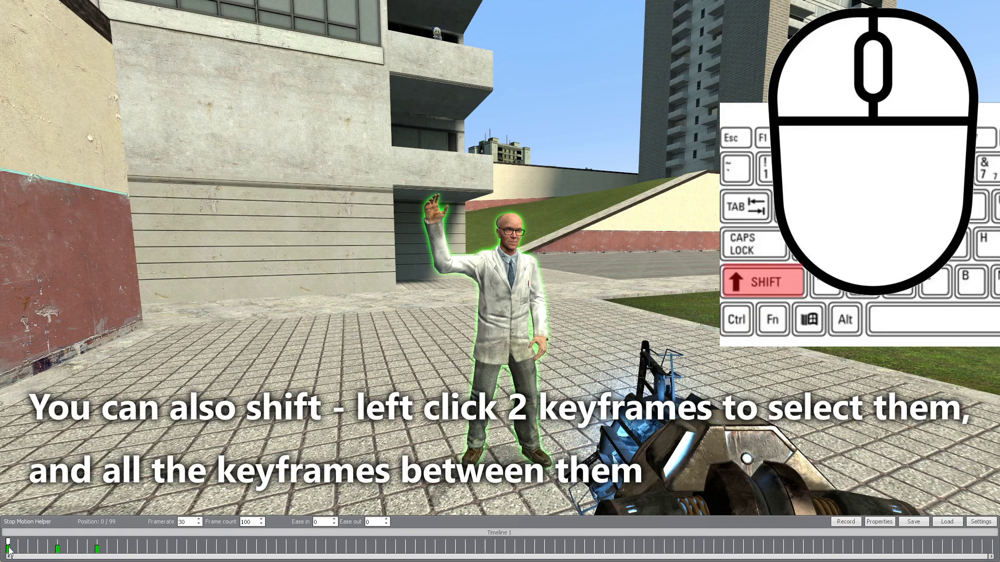
Step: Shift-select keyframes 0 through 9, copy them later on the timeline, and play back
shift+click(9, 549)
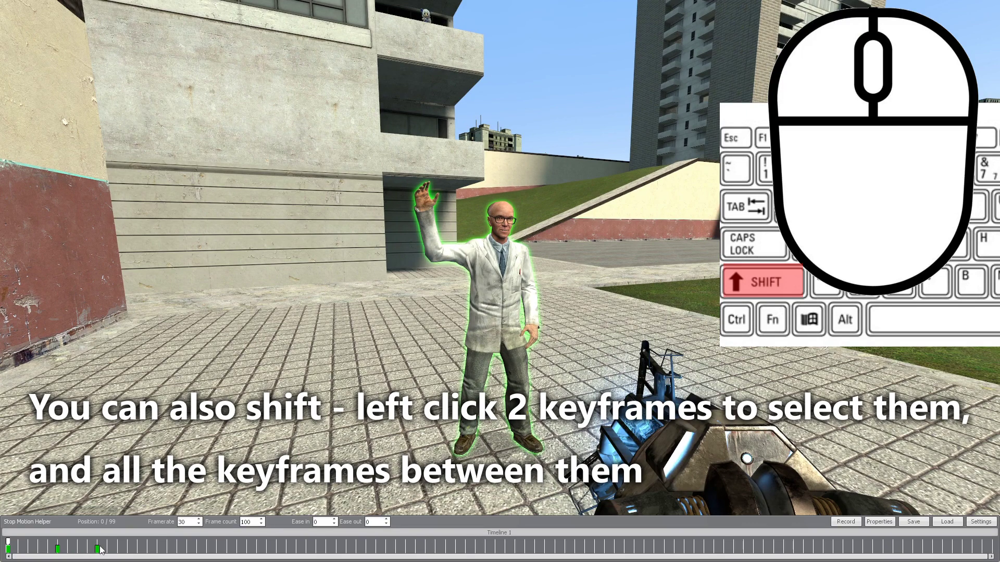
shift+click(98, 550)
middle_click(98, 549)
drag(206, 551, 246, 556)
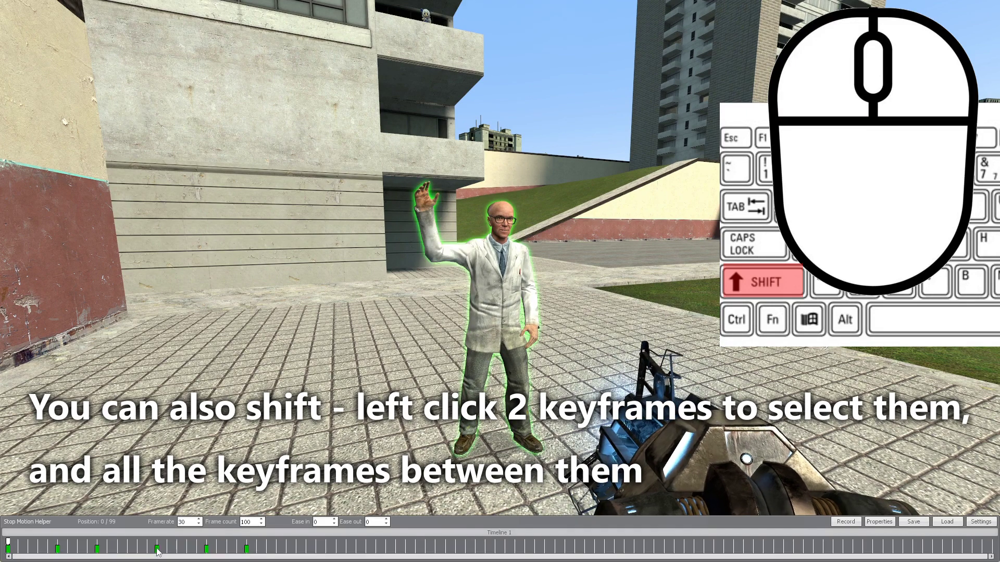
click(98, 549)
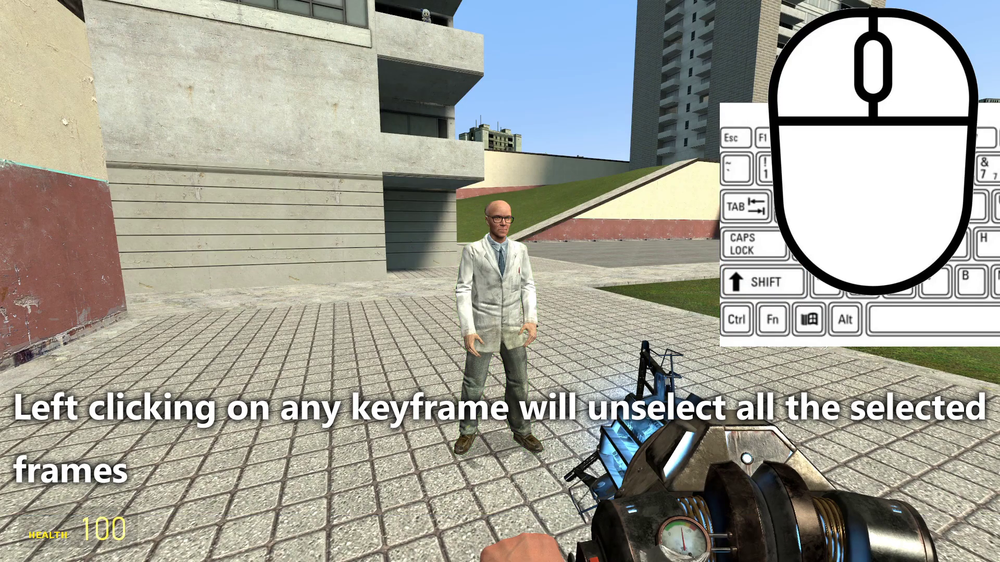
key(Down)
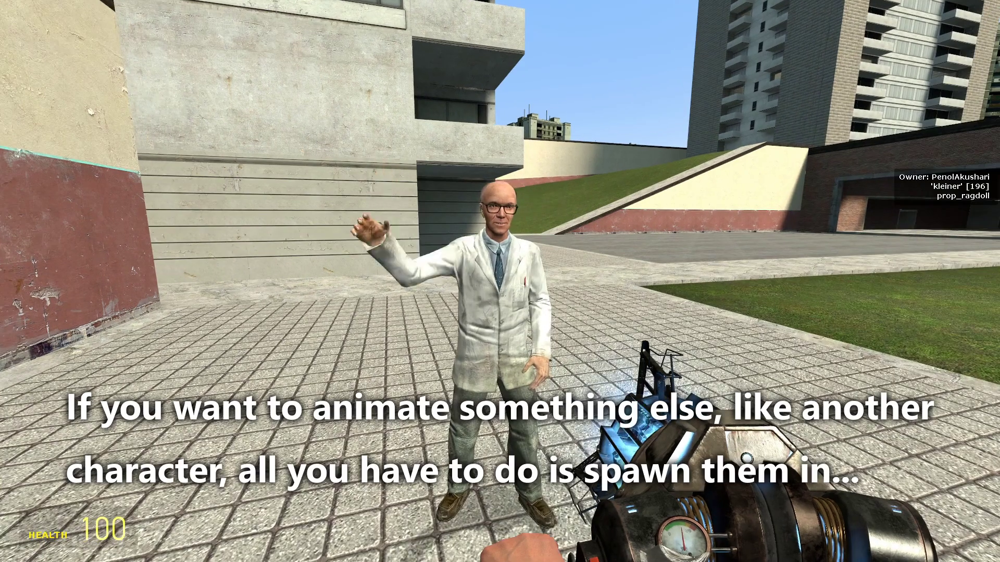
Step: Spawn a Breen ragdoll beside Kleiner and make him stand up
key(c)
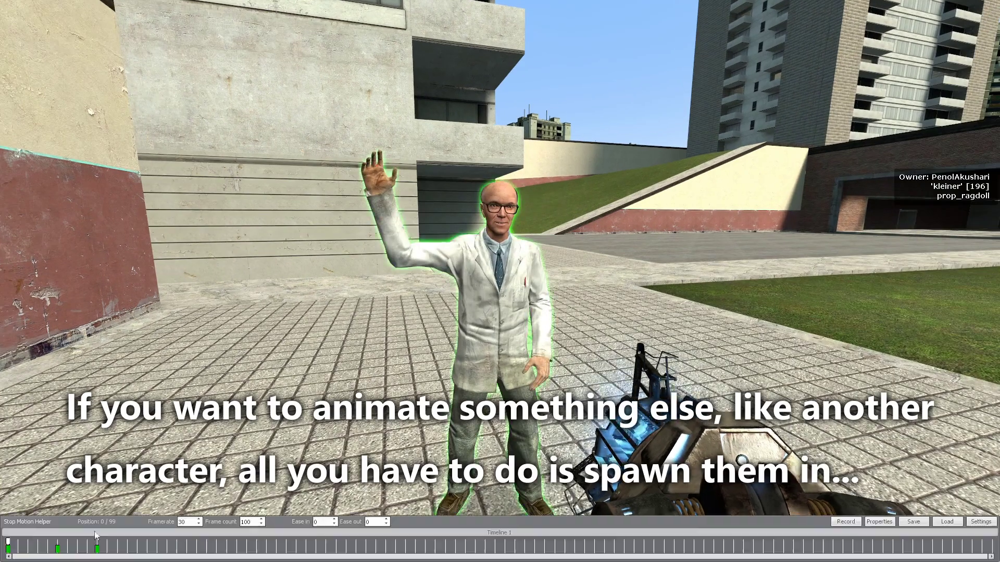
key(q)
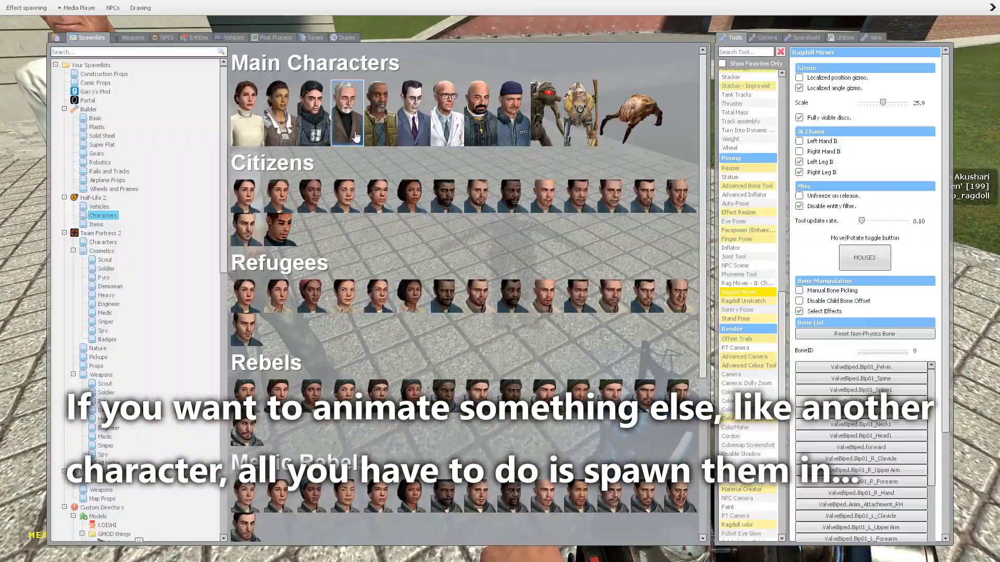
click(499, 281)
key(c)
right_click(497, 314)
click(532, 444)
Step: Select Kleiner, then Breen, in SMH to switch between their keyframes
key(c)
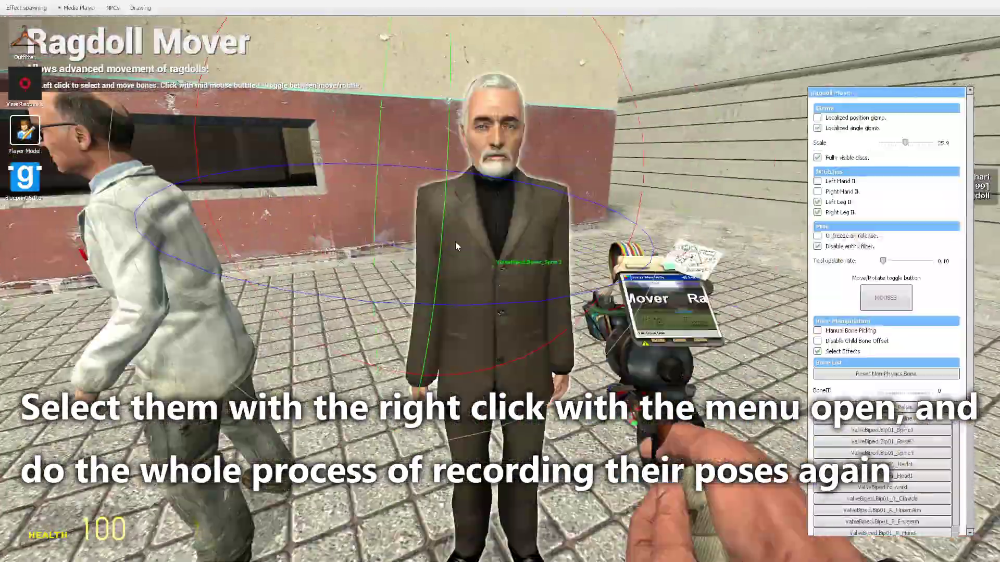
key(c)
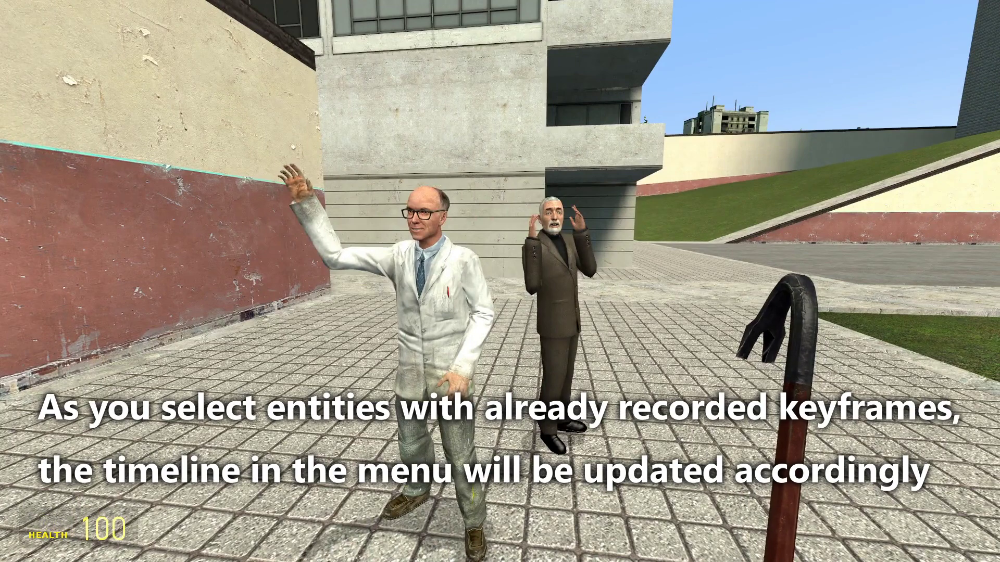
key(c)
right_click(440, 313)
right_click(554, 292)
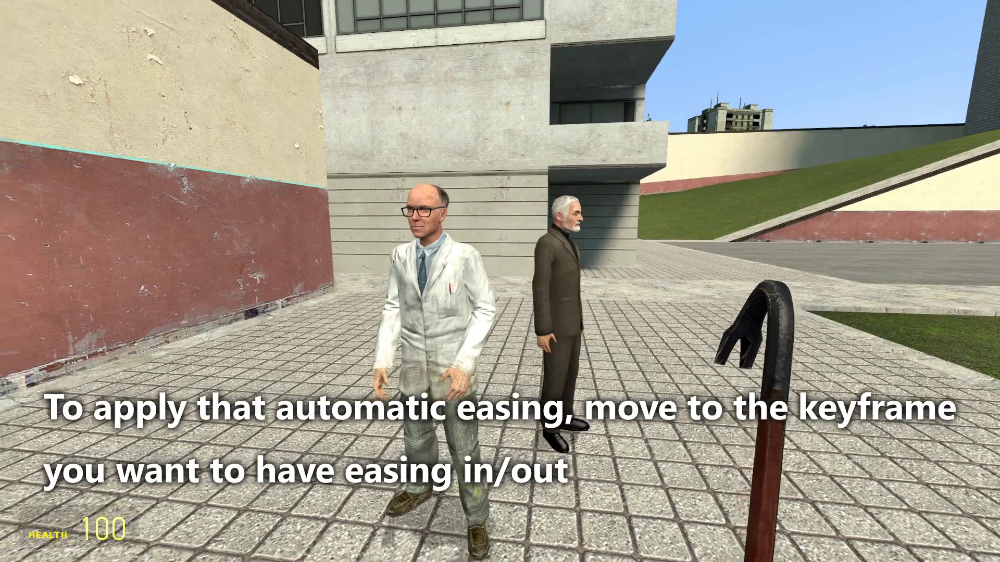
Step: Walk toward the characters, select the frame 0 keyframe, and edit its ease-out amount
key(w)
key(c)
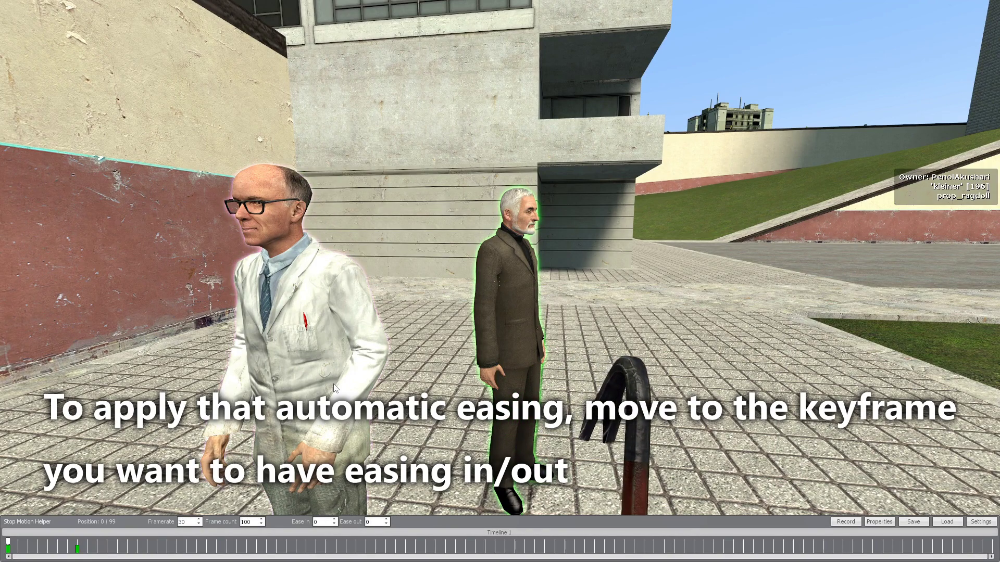
click(17, 545)
click(9, 546)
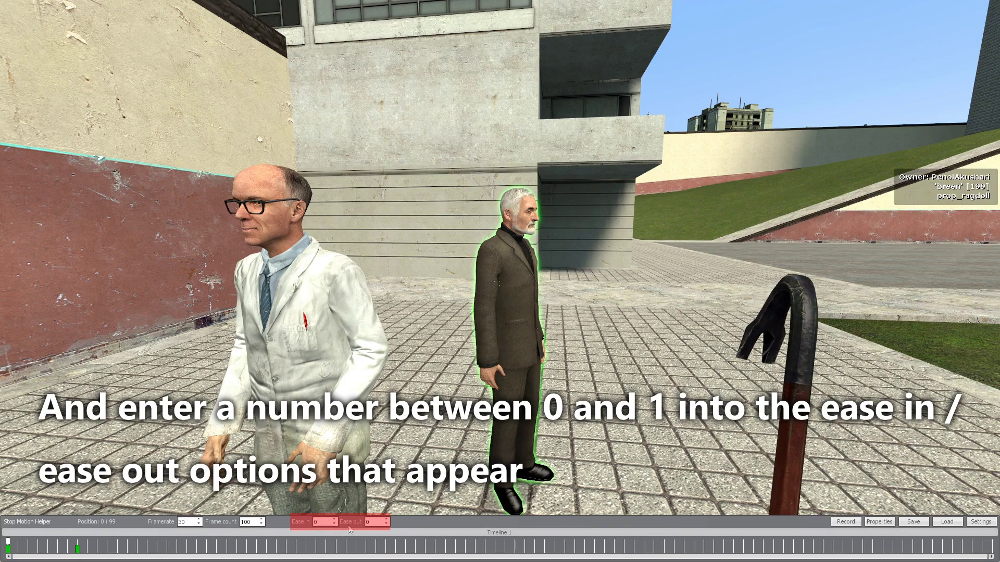
click(374, 524)
Step: Preview the eased motion and set the keyframe's ease in to 0.1
click(77, 545)
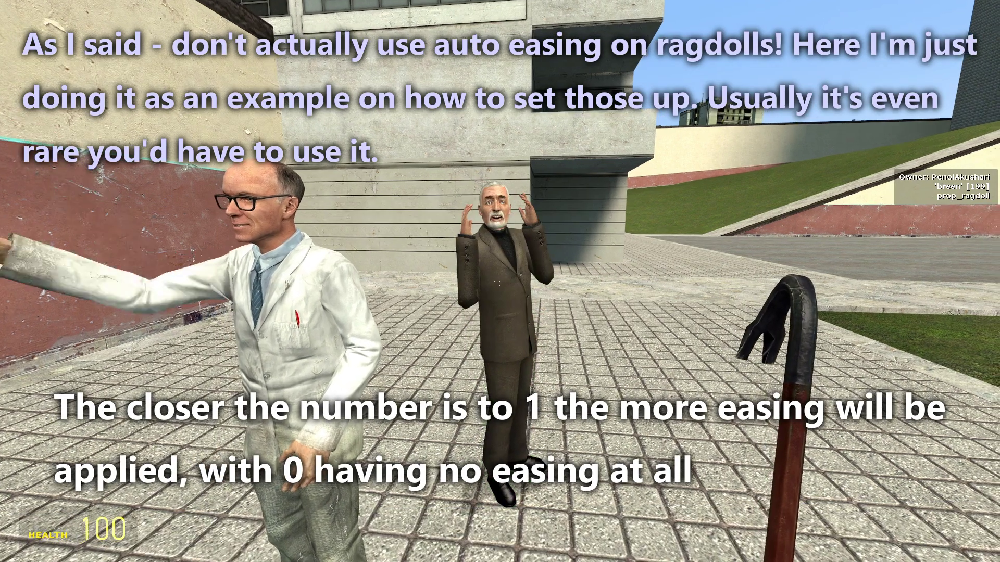
key(c)
click(35, 545)
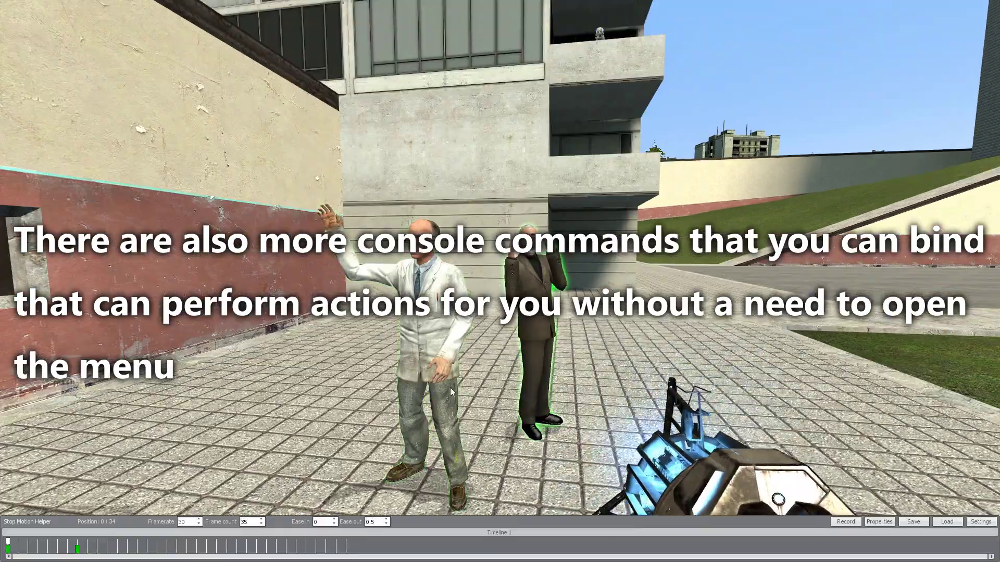
drag(376, 521, 237, 517)
click(77, 544)
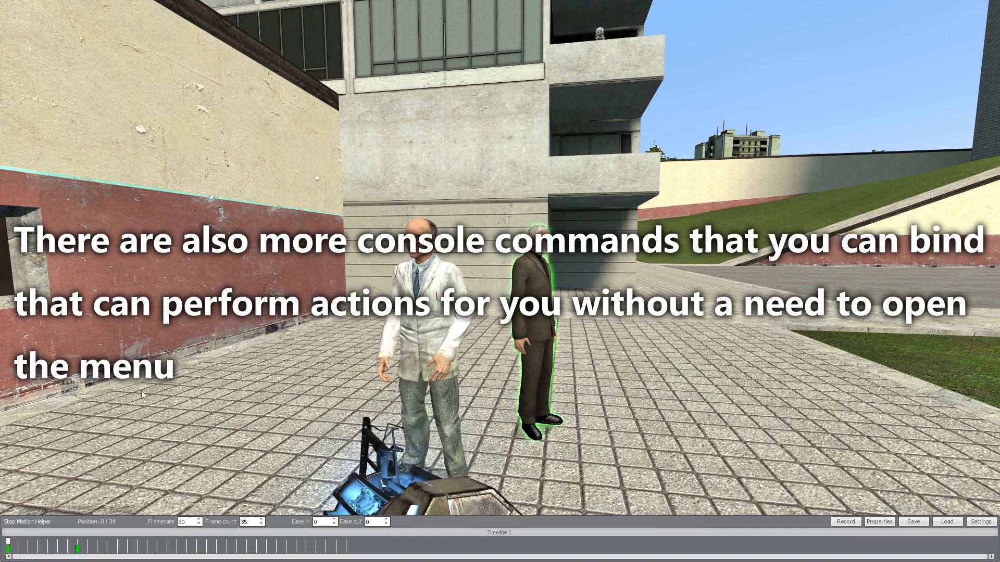
Step: Bind the '-' key to smh_record from the developer console
key(grave)
text(bind - smh_record)
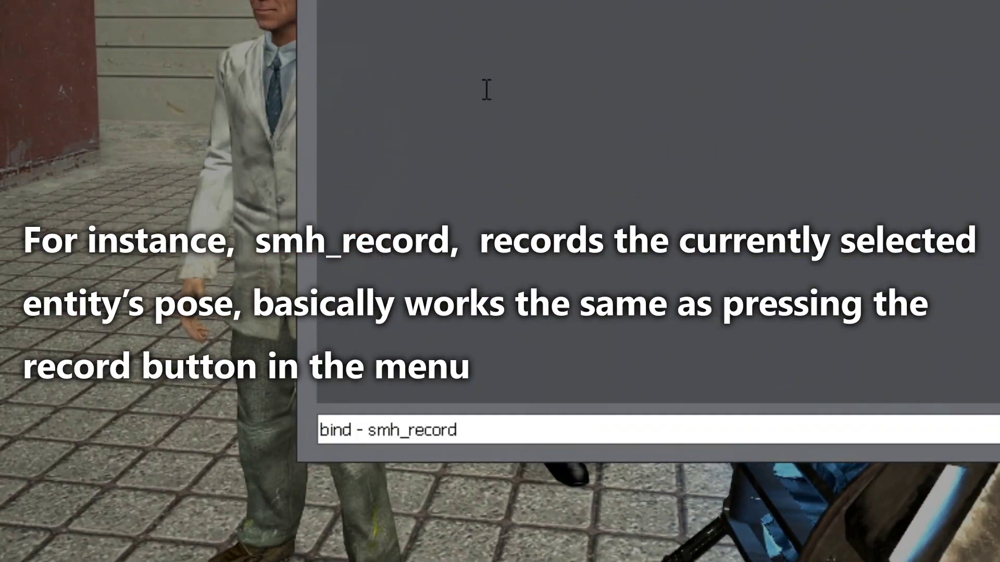
key(Return)
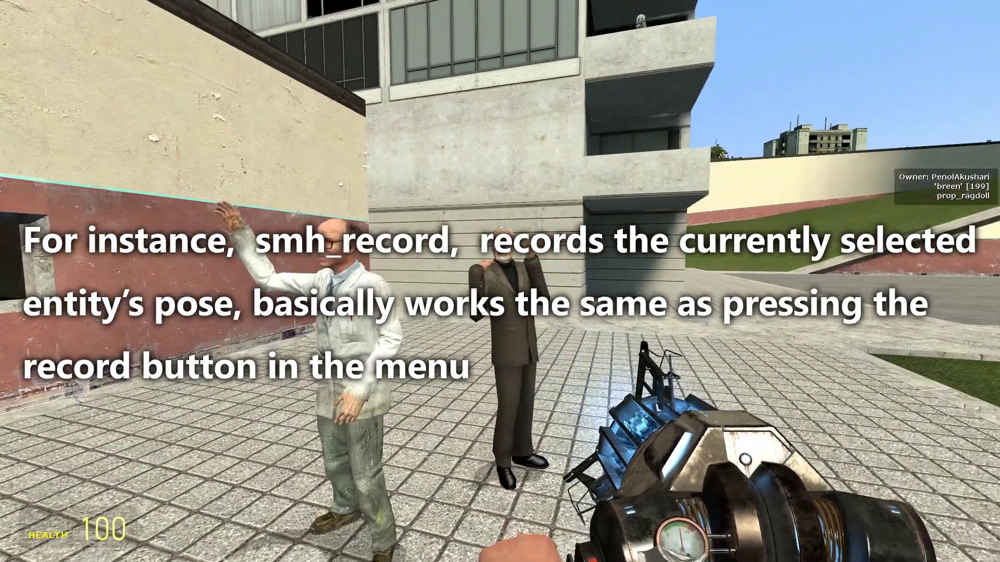
Step: Bind the ']' key to smh_next for frame stepping
key(c)
key(c)
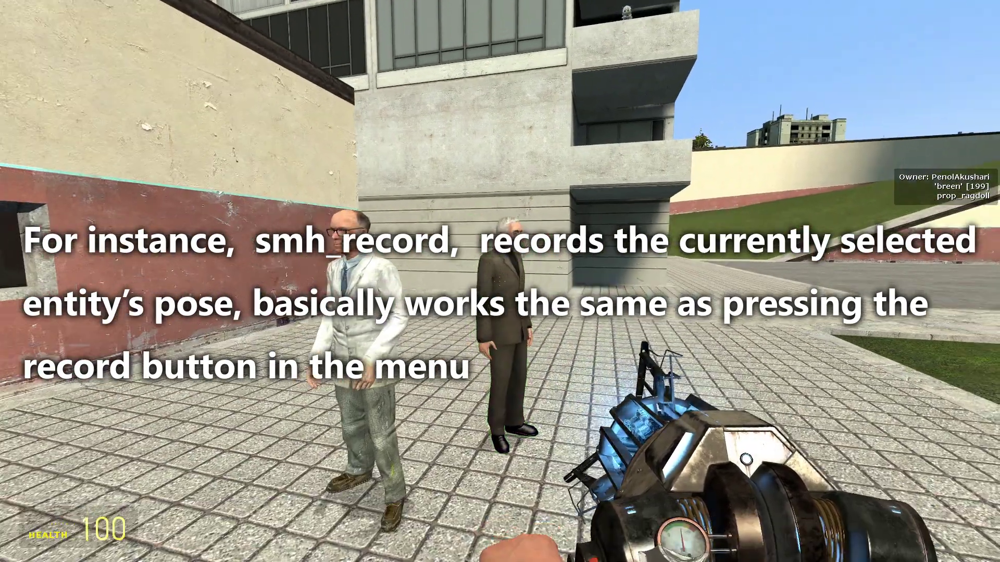
key(c)
key(grave)
text(bind ])
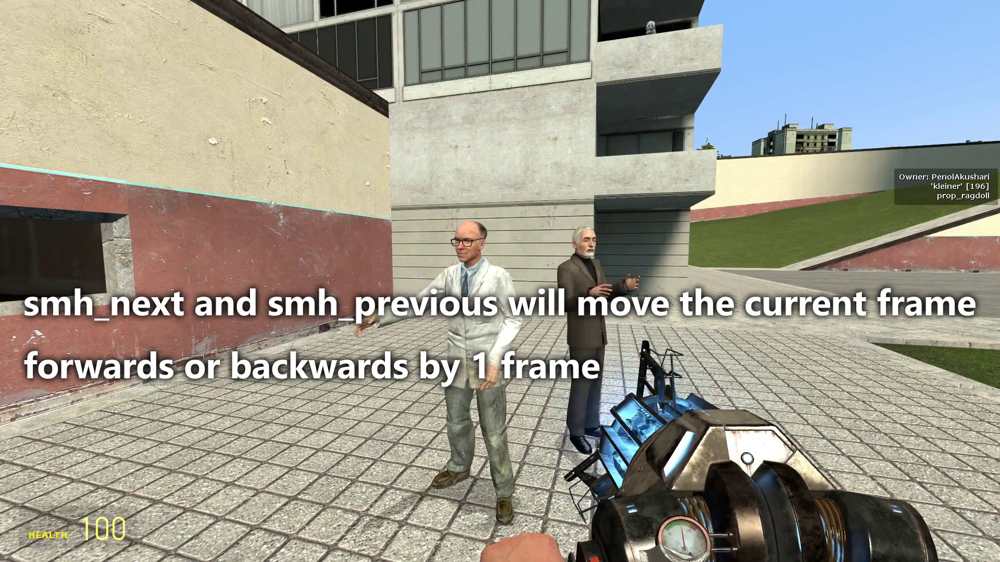
Step: Save the animation as '0tutorial stuff'
key(c)
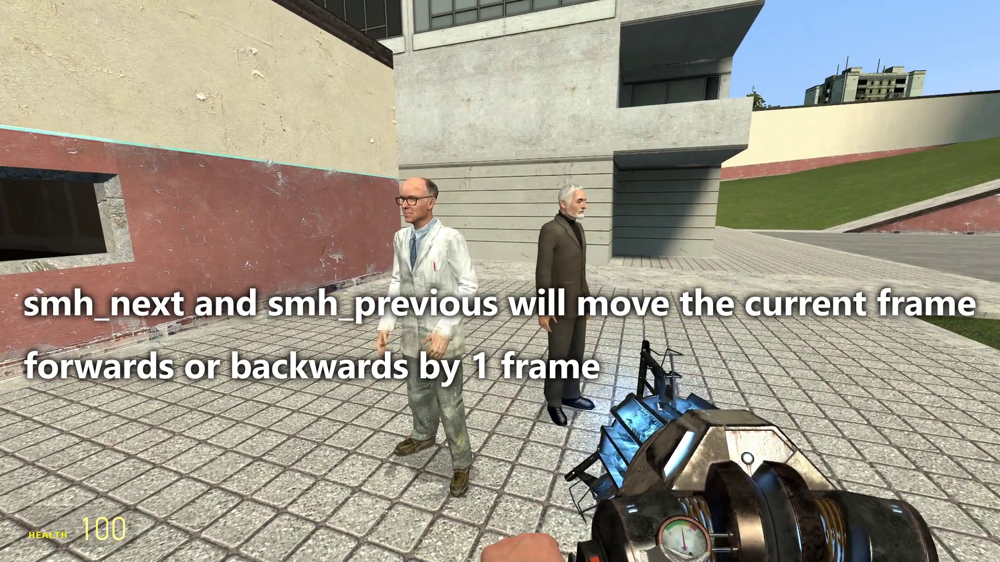
key(c)
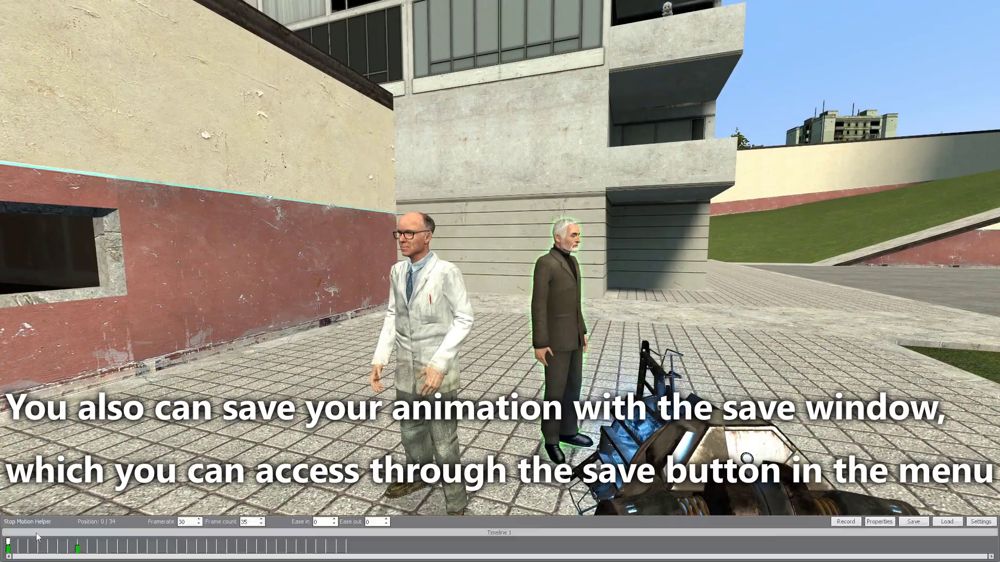
click(911, 523)
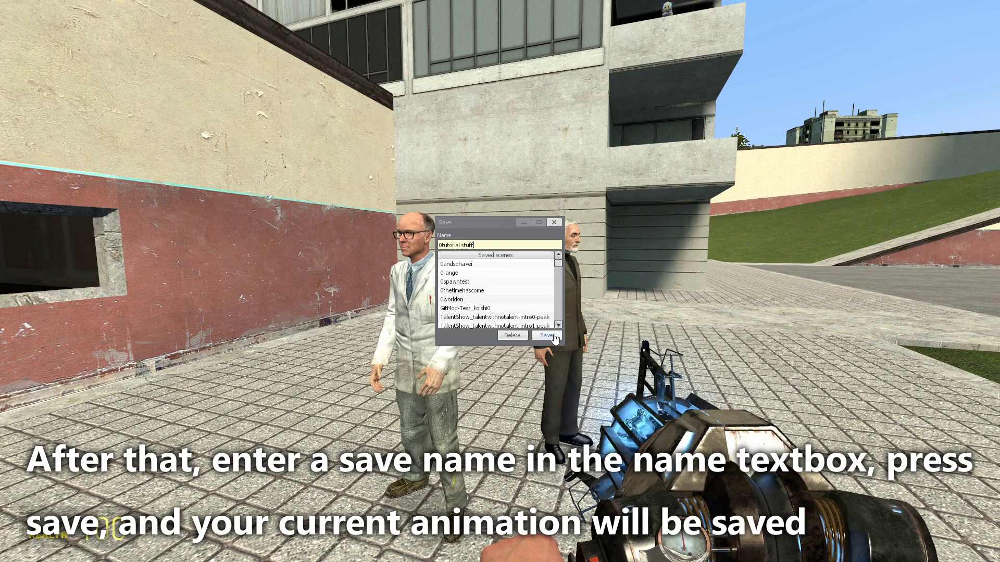
click(553, 222)
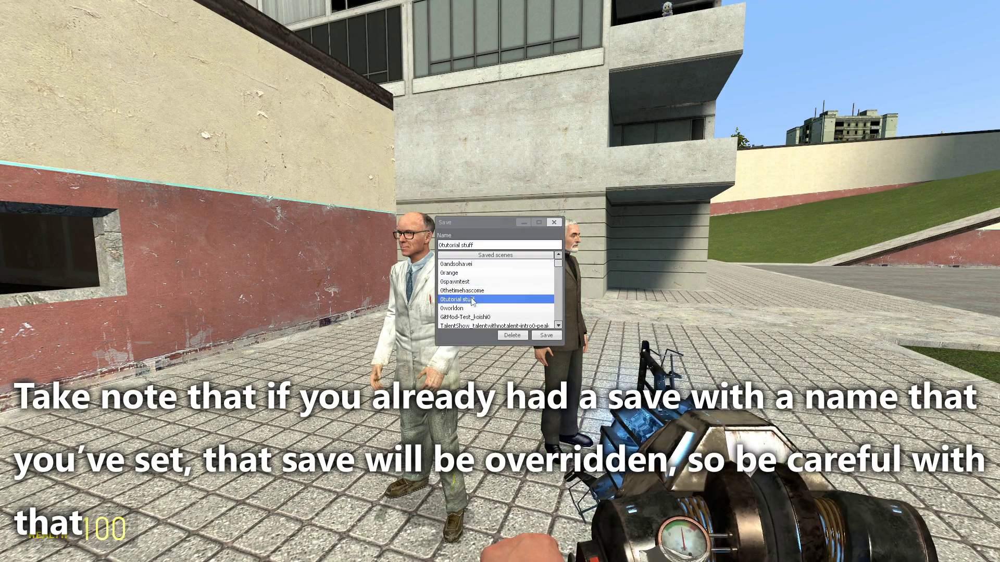
Step: Save a copy as '0tutorial stuff copy' and review the saves in an enlarged save window
click(496, 245)
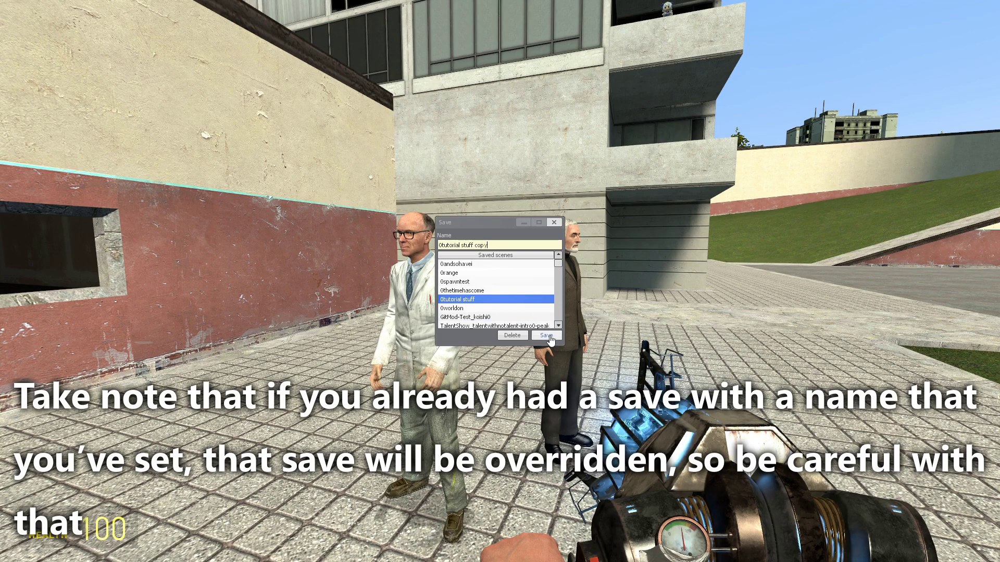
click(513, 308)
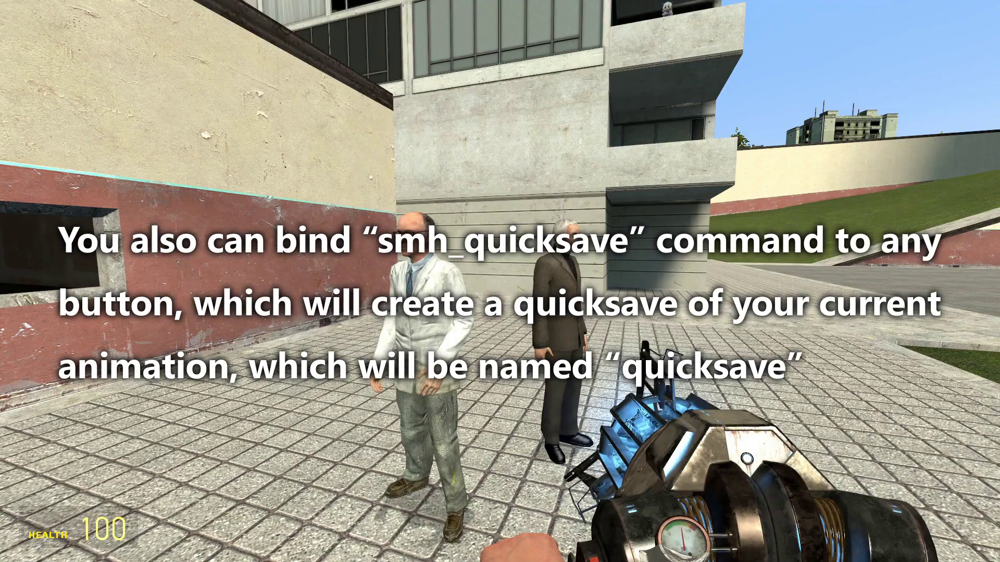
key(c)
click(915, 522)
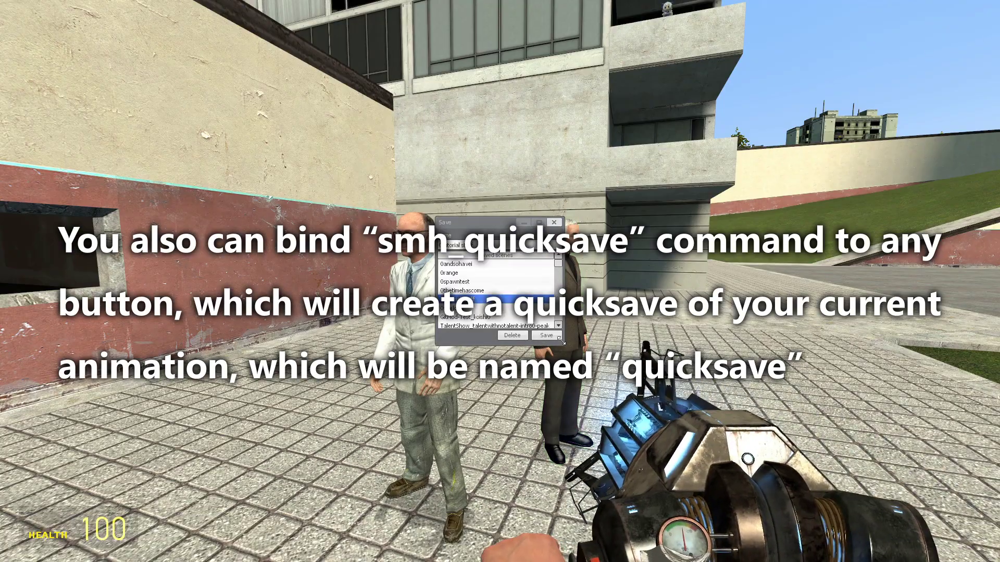
drag(562, 343, 749, 468)
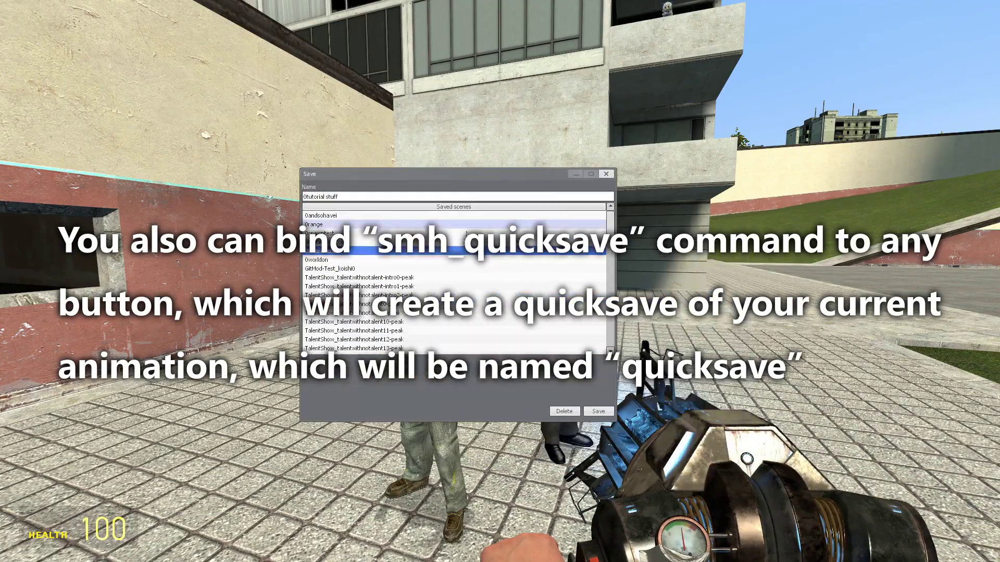
scroll(467, 258, down, 10)
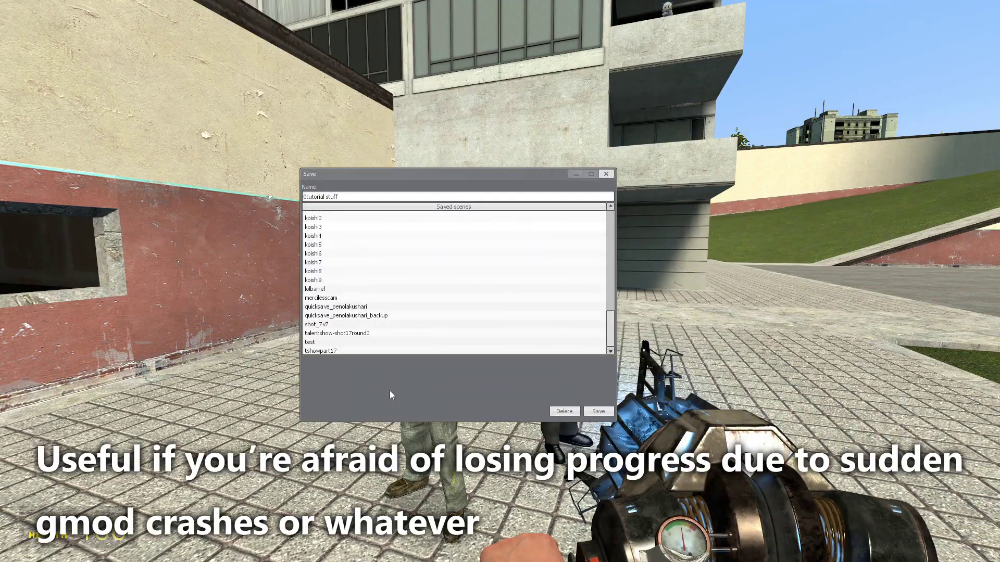
scroll(390, 313, up, 10)
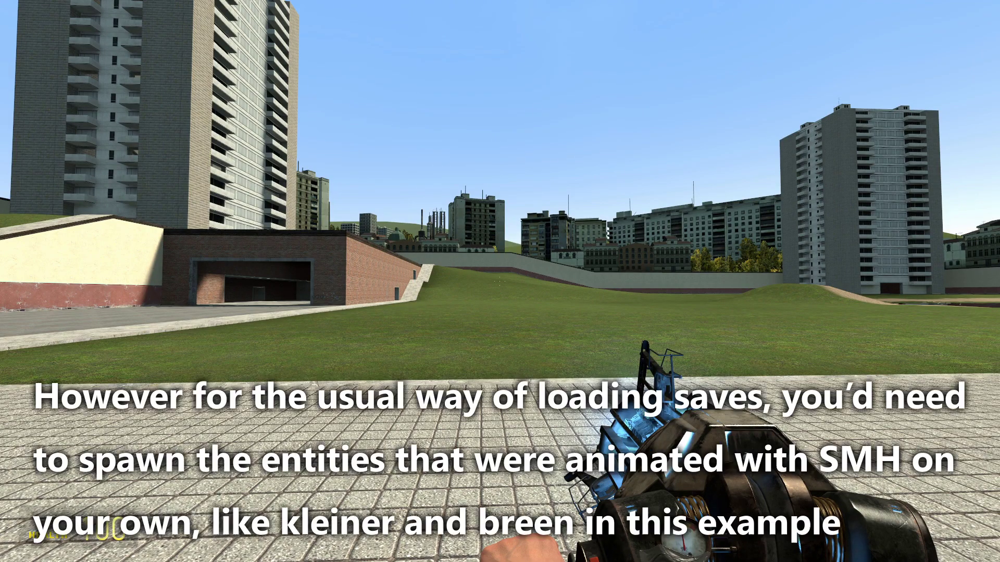
Step: Spawn Kleiner and Breen ragdolls from Half-Life 2 Characters, then view the Saves list
key(q)
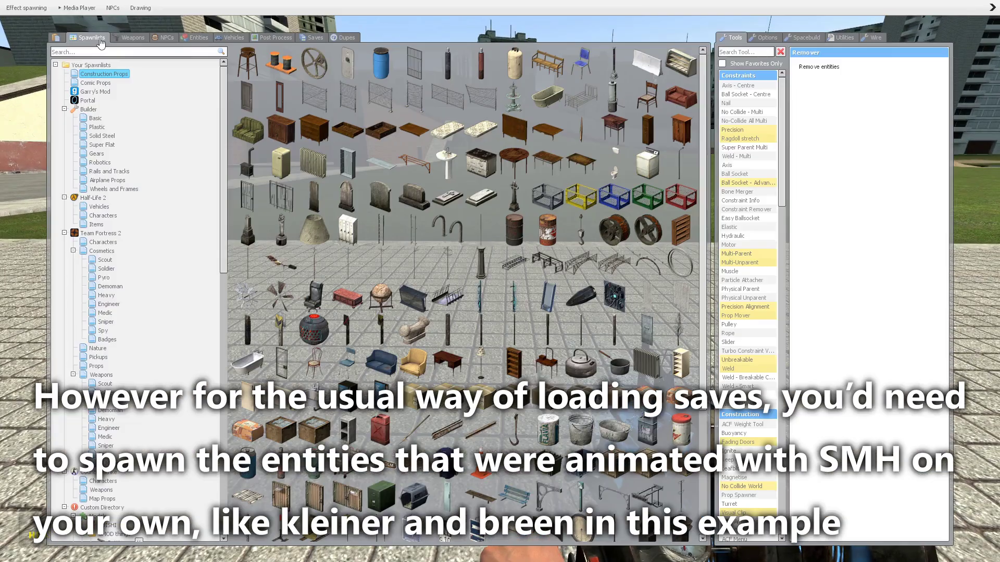
click(102, 84)
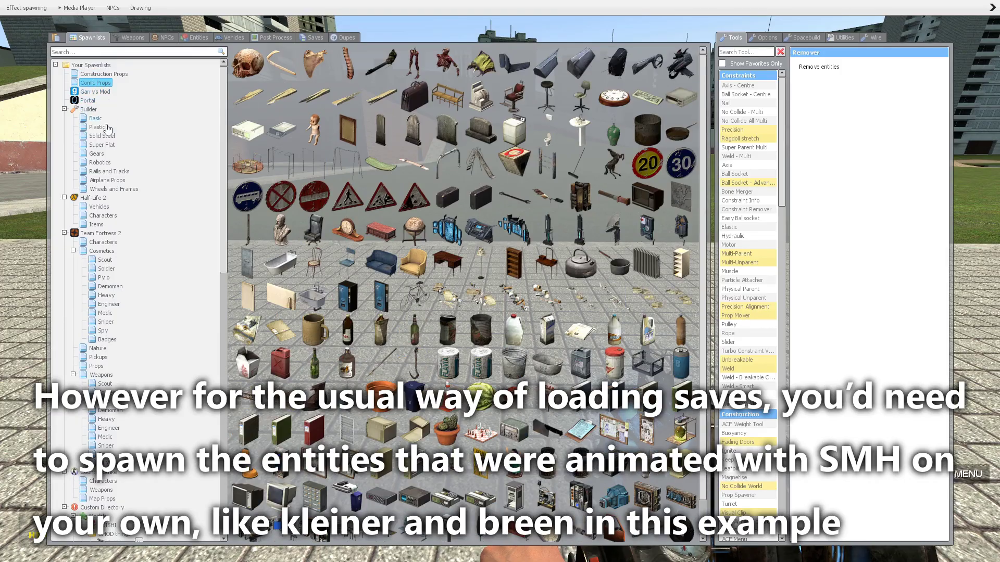
click(102, 215)
click(446, 130)
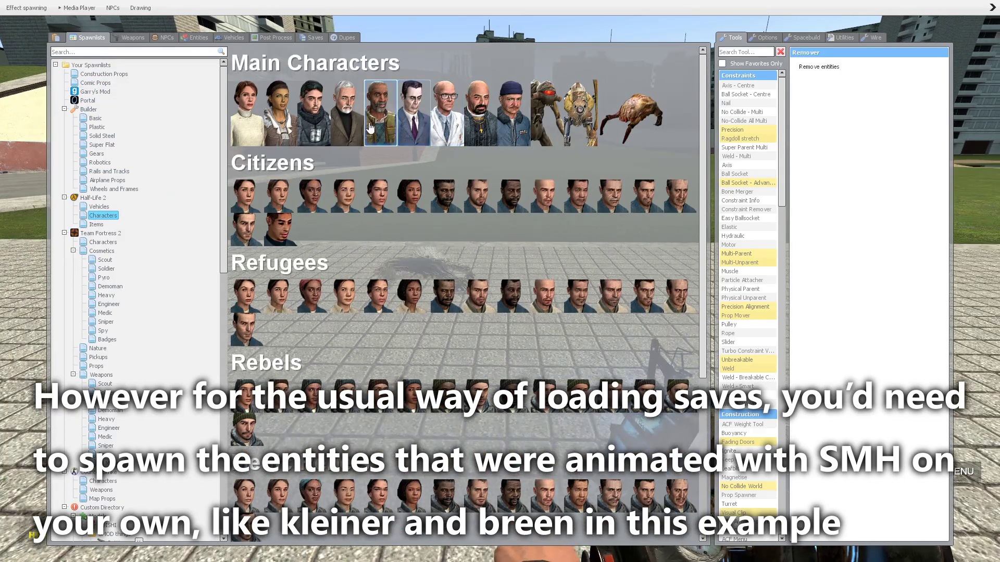
click(347, 114)
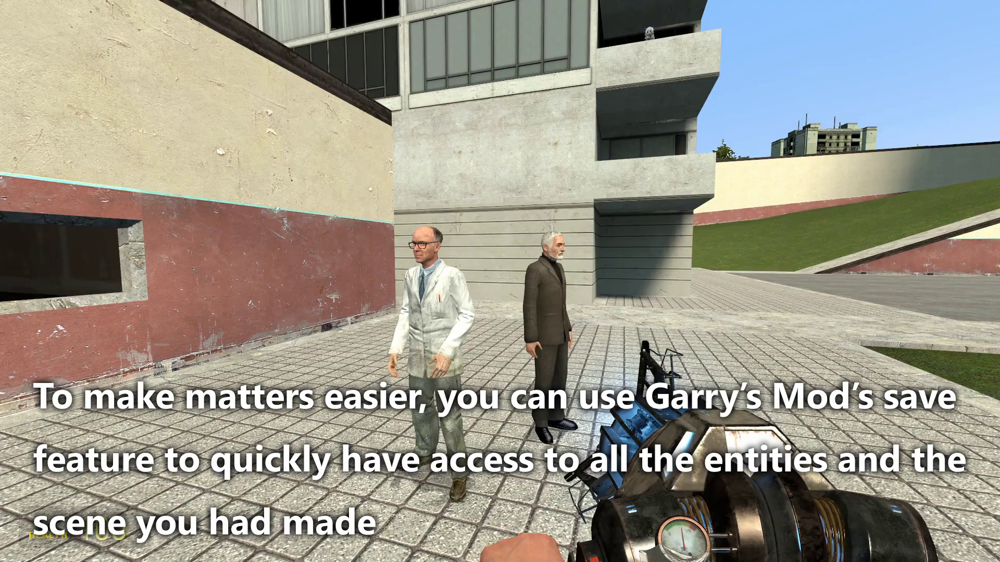
key(q)
click(314, 39)
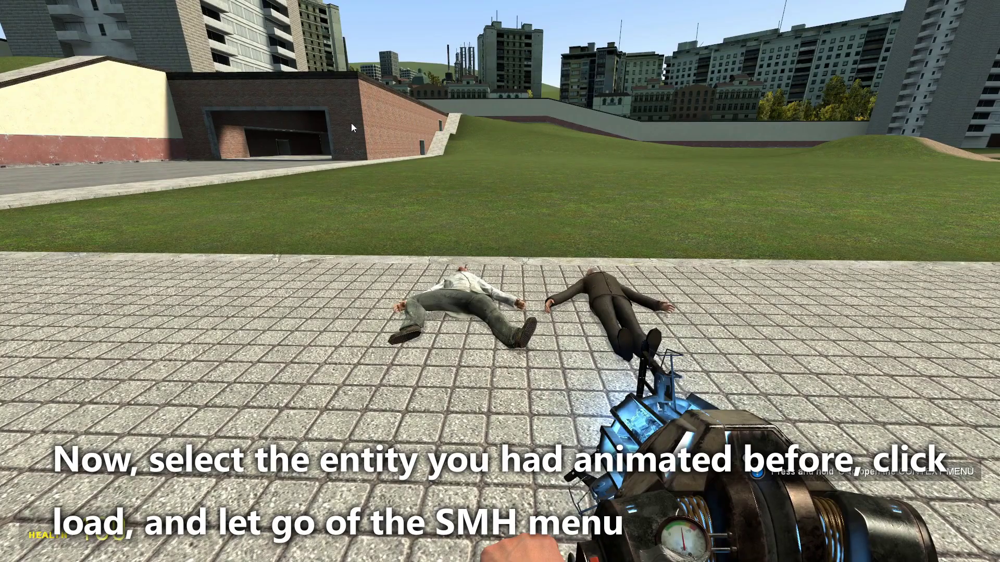
Step: Select Kleiner and load his saved scene through the enlarged load dialog
key(c)
click(451, 296)
click(947, 522)
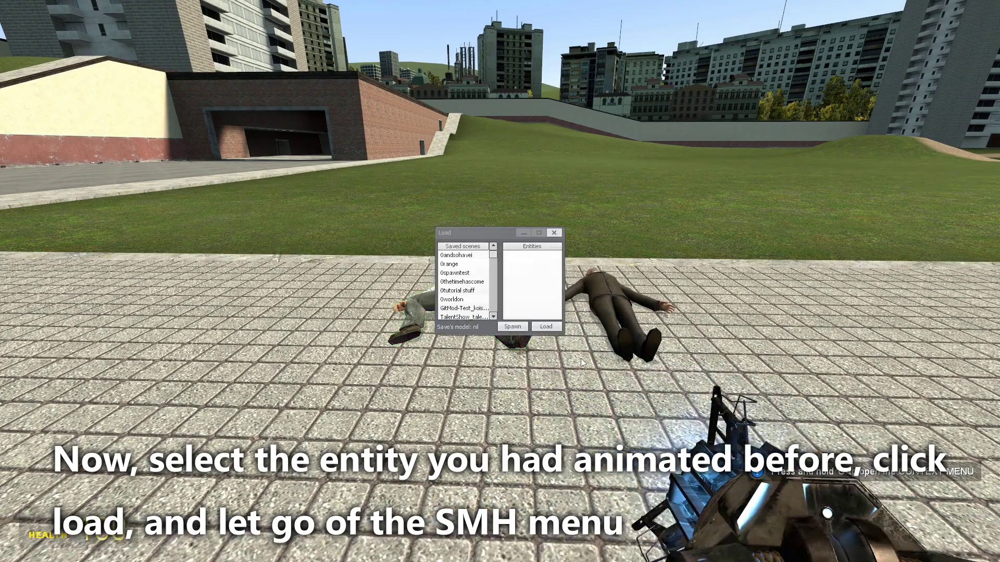
drag(559, 338, 611, 396)
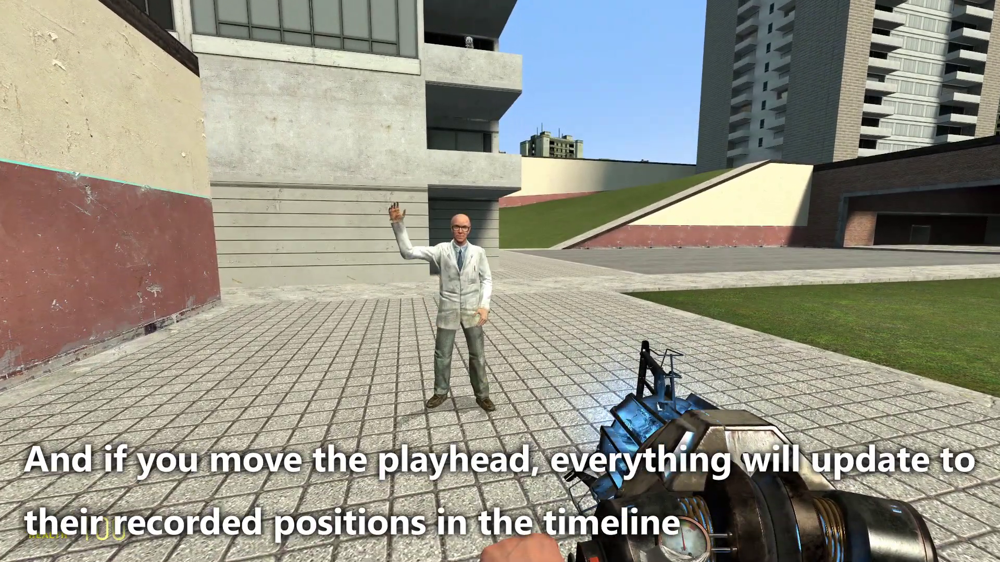
Step: Return to frame 1 and load Breen's saved animation from the saved scenes list
key(c)
drag(8, 545, 21, 548)
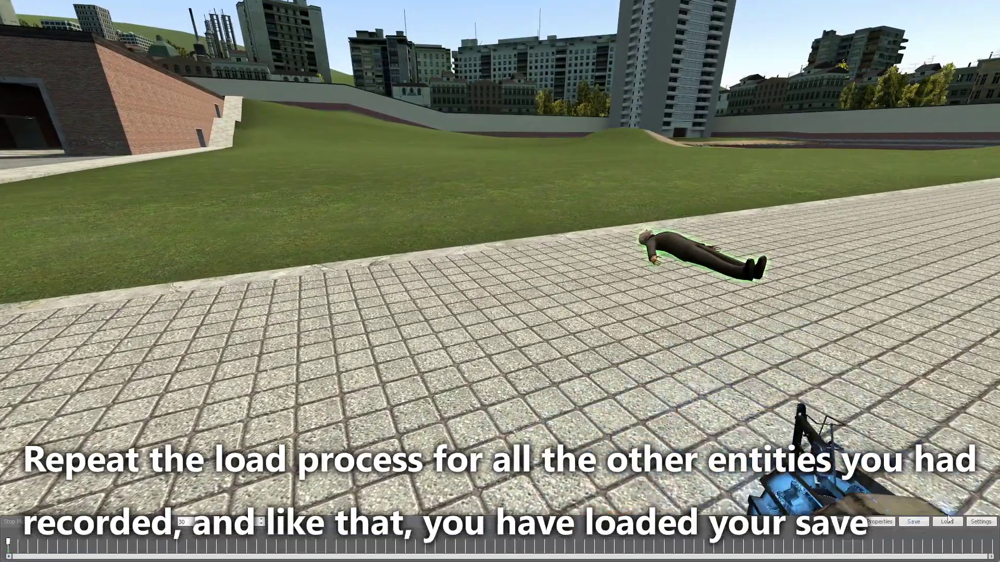
click(947, 521)
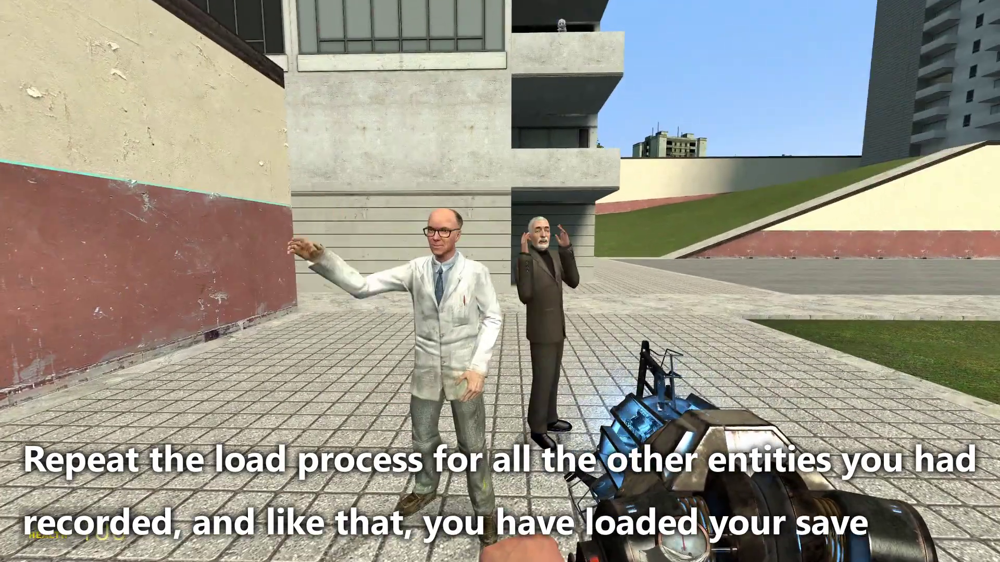
key(c)
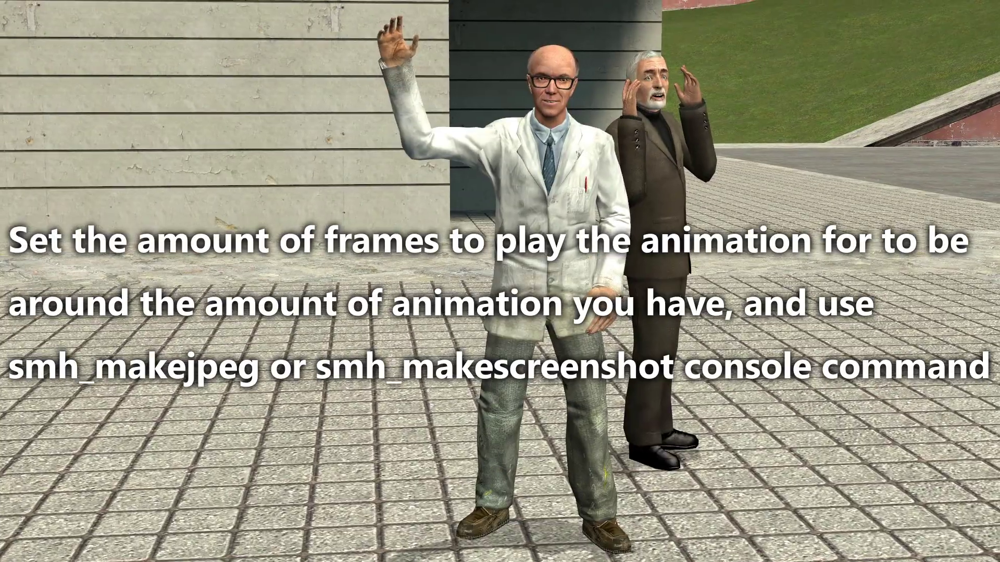
Step: Set the frame count to 10, reset the playhead to frame 0, and run smh_makejpeg
key(c)
double_click(251, 523)
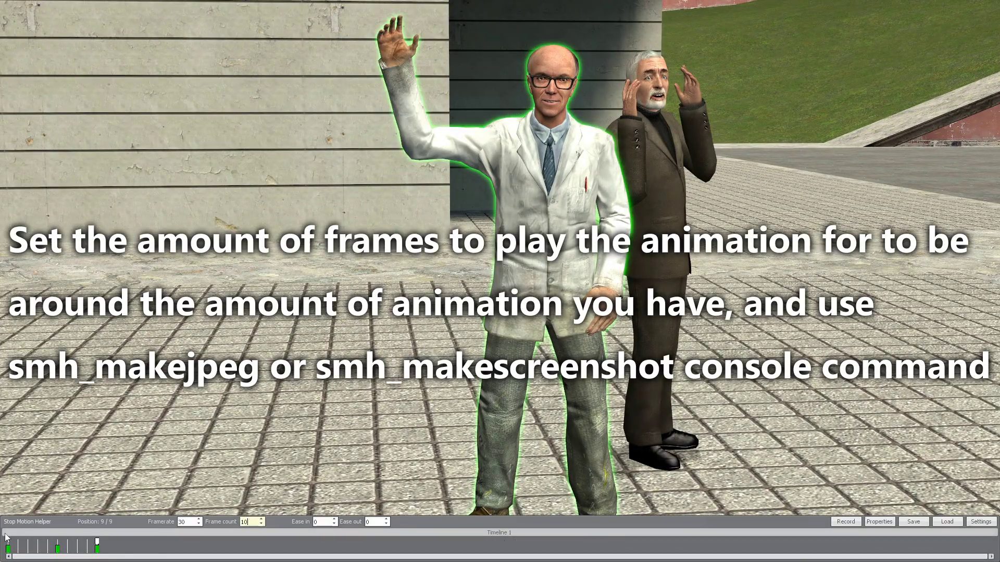
click(8, 543)
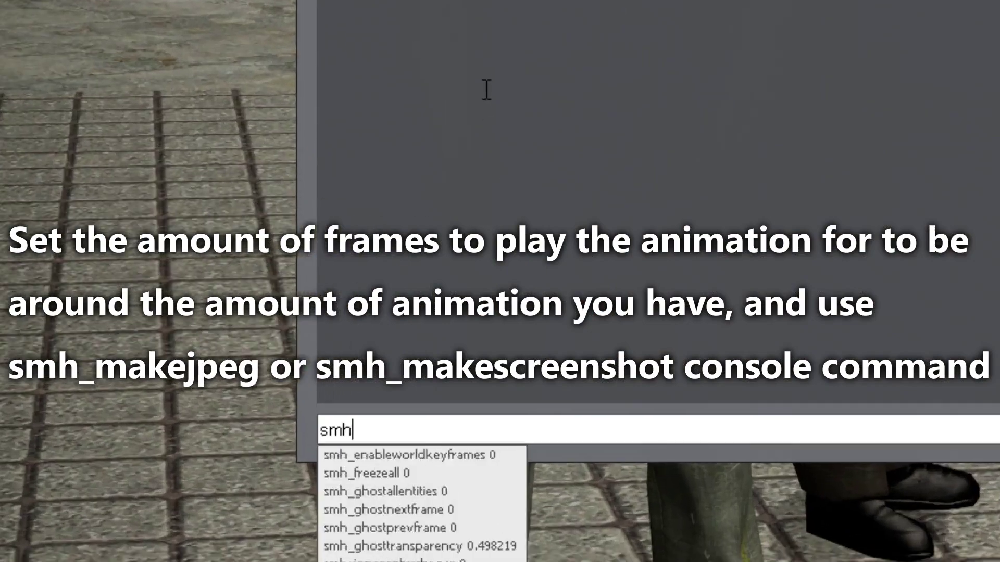
text(_makejpeg)
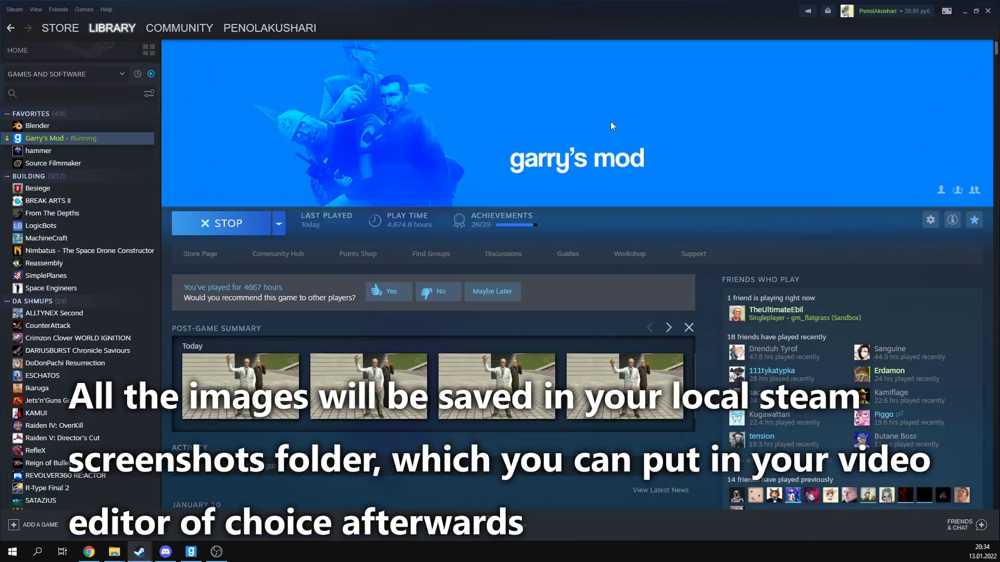
scroll(610, 122, down, 10)
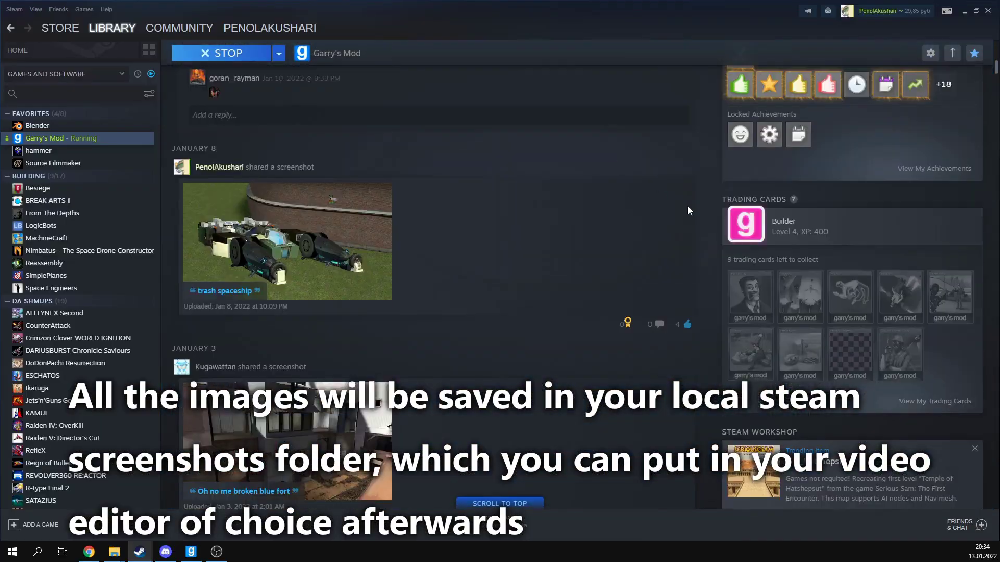
Step: Open 'Manage my screenshots' and show the Garry's Mod screenshots folder on disk
click(909, 385)
click(420, 342)
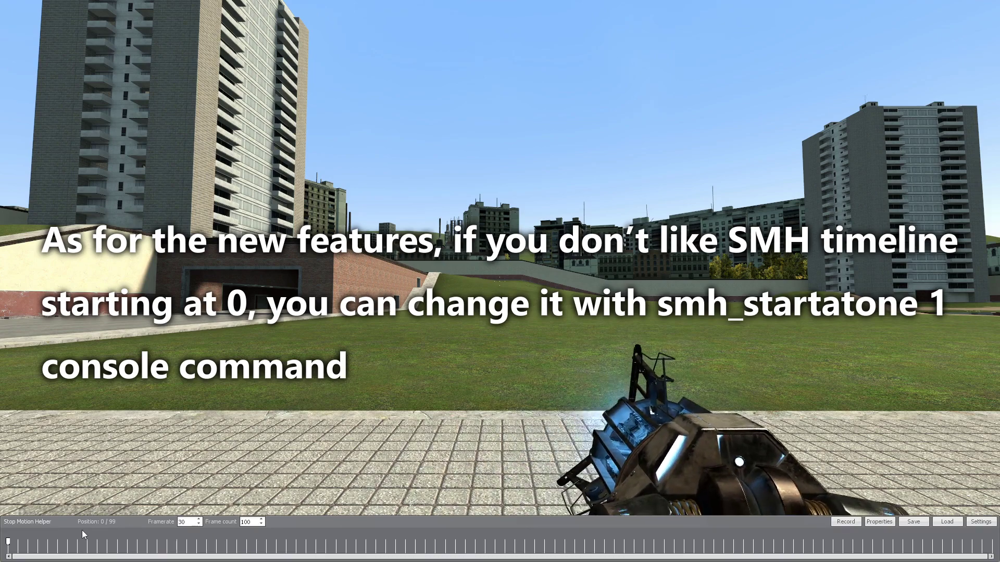
Step: Run smh_startatone 1, move the playhead to the first frame, and open SMH Settings
key(grave)
text(smh_startatone 1)
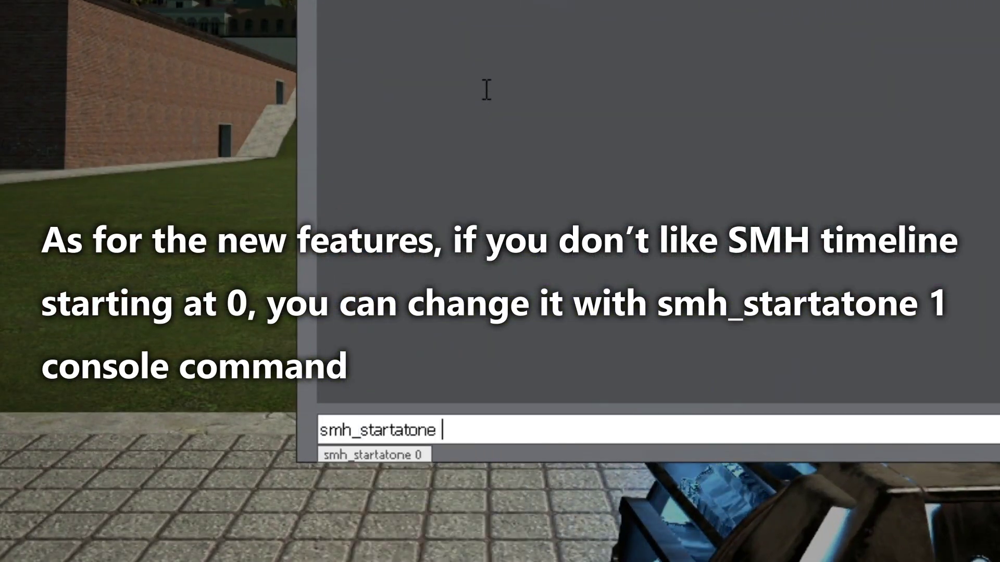
key(Return)
key(grave)
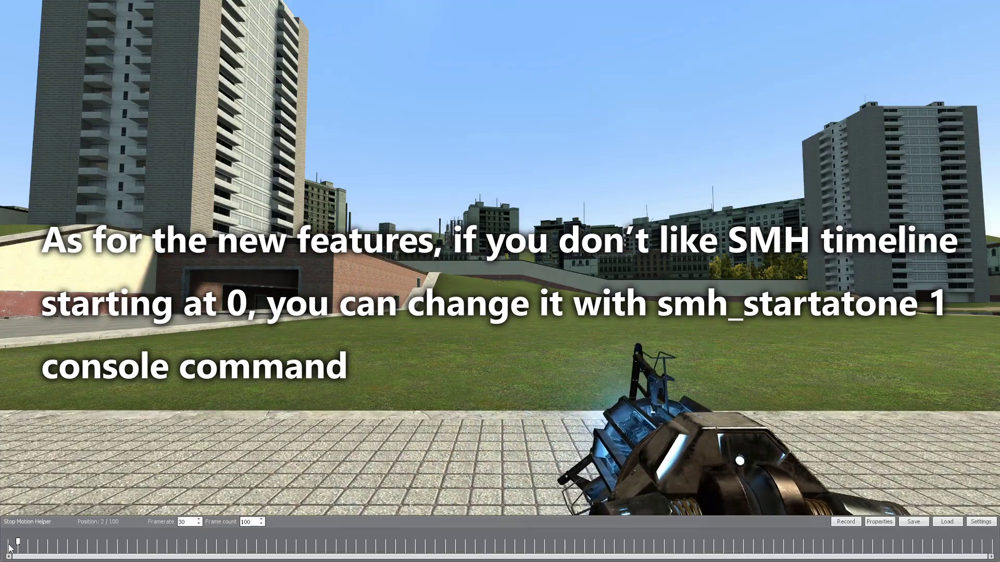
click(9, 544)
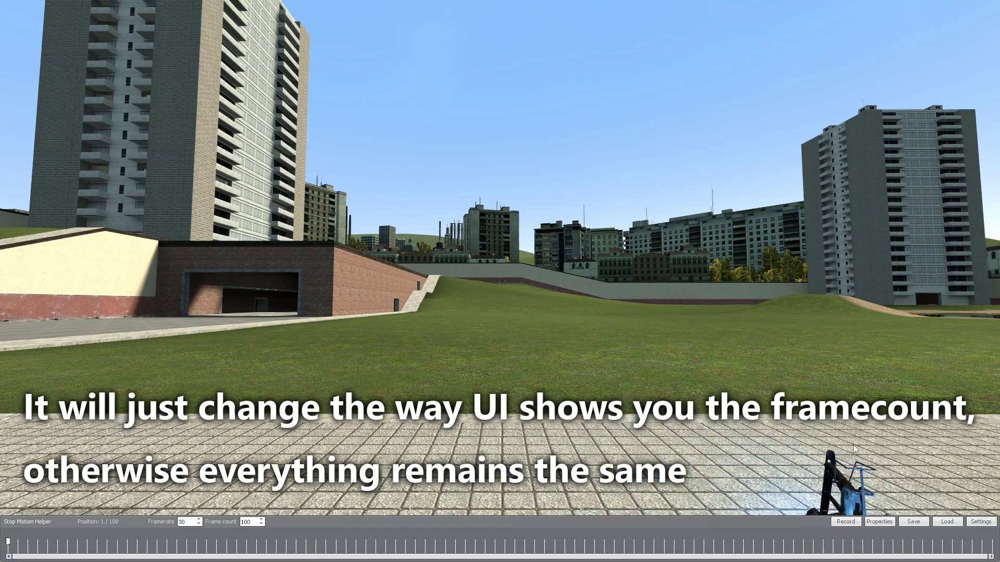
click(981, 522)
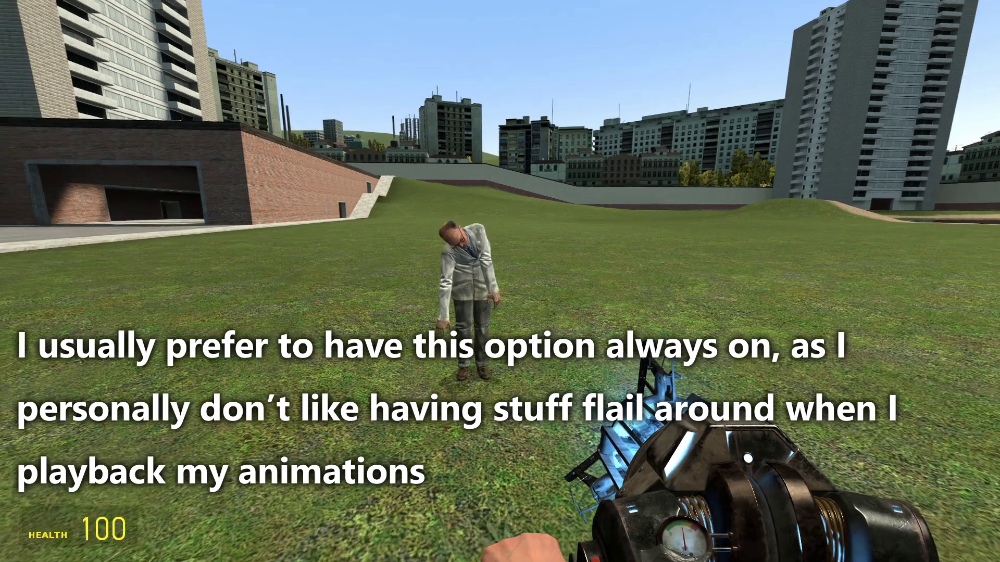
Step: Turn on localized phys bones for Kleiner
key(c)
right_click(504, 290)
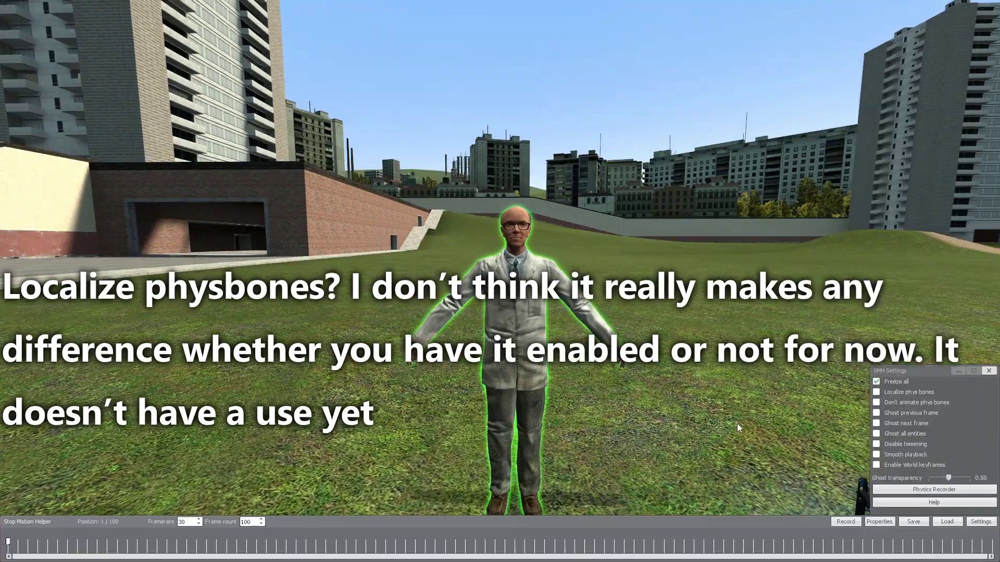
click(876, 393)
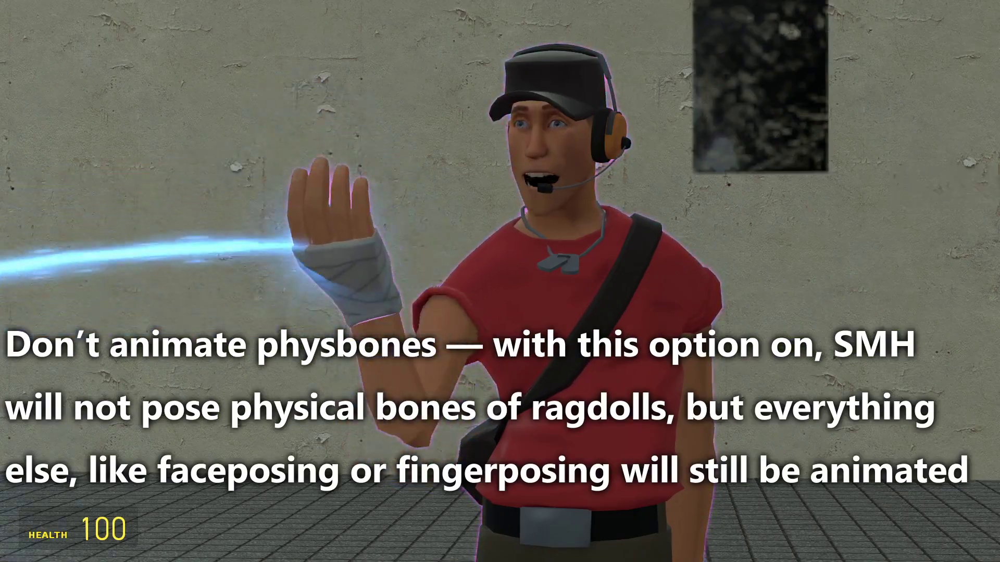
key(c)
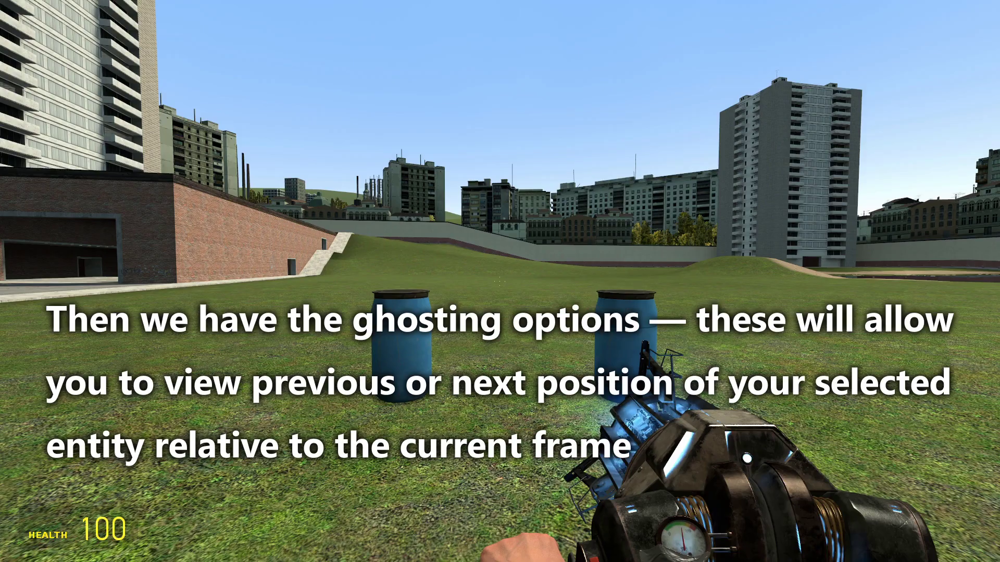
Step: Enable previous-frame ghosting and compare ghosts at frames 13, 9 and 4
key(c)
click(876, 413)
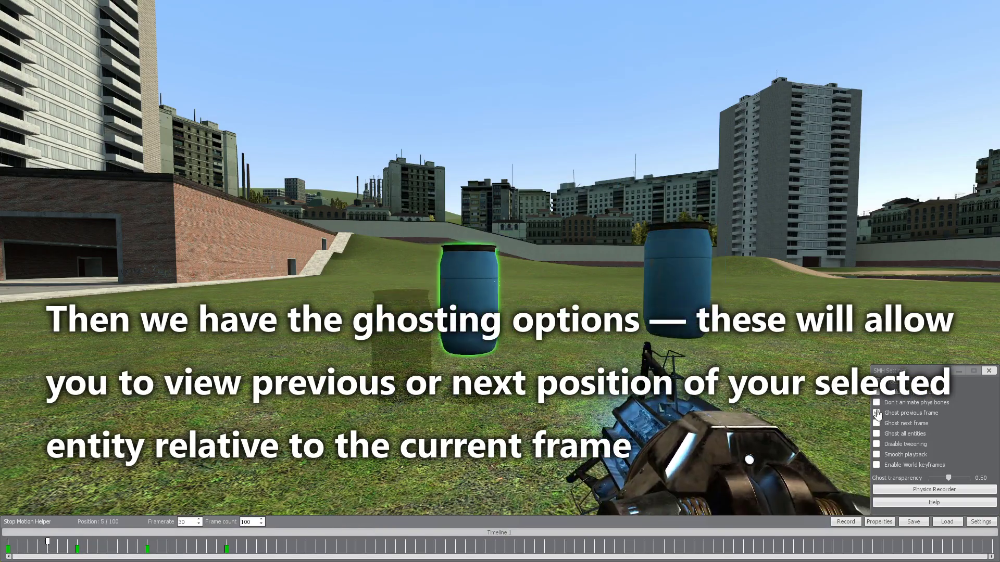
mouse_move(47, 543)
mouse_down()
mouse_move(129, 544)
mouse_move(58, 543)
mouse_up()
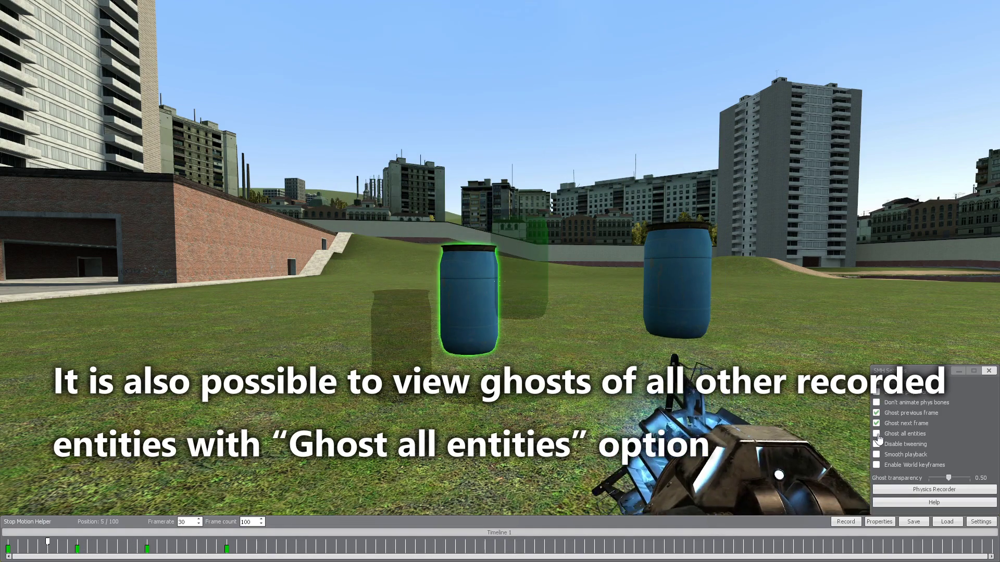
click(87, 549)
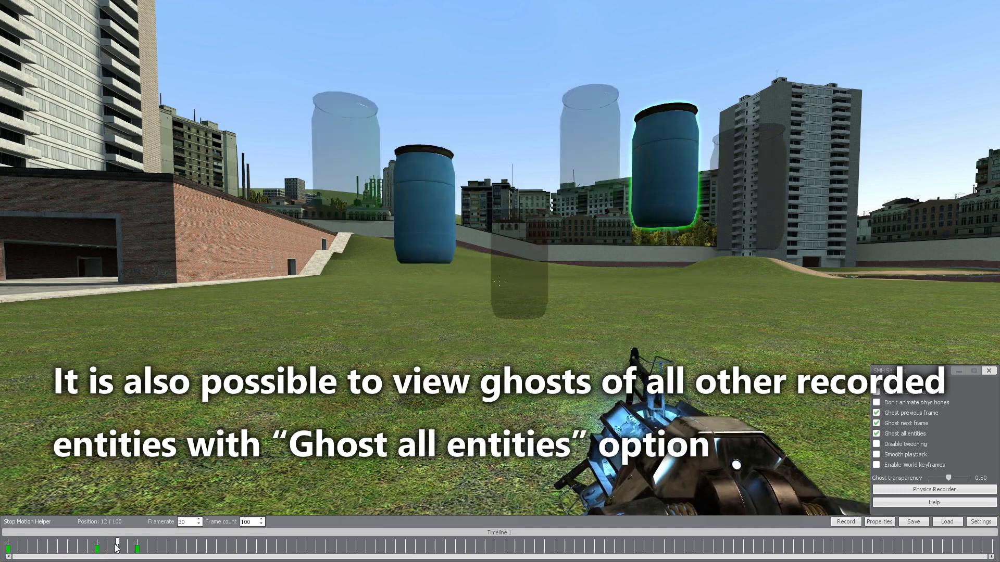
click(39, 544)
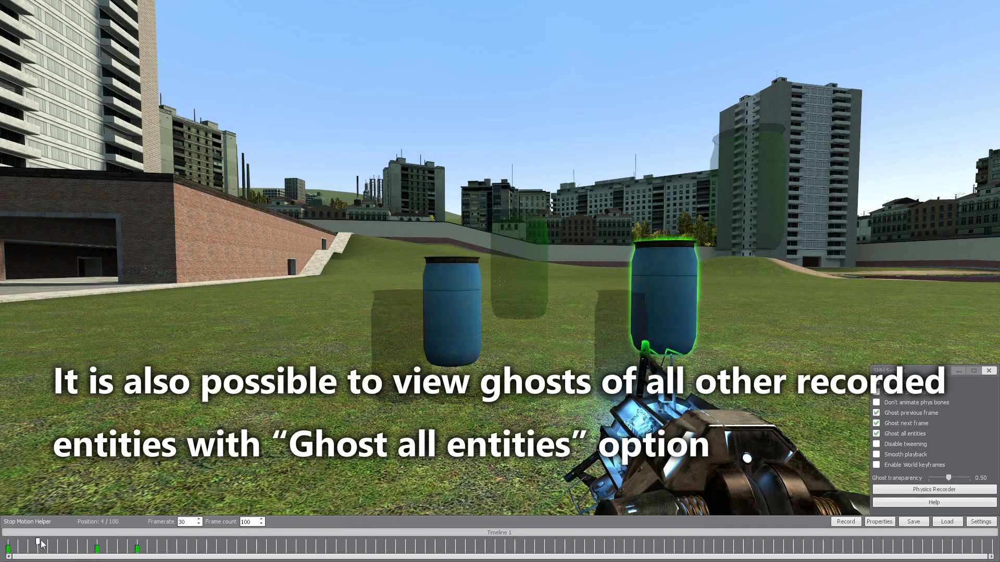
key(c)
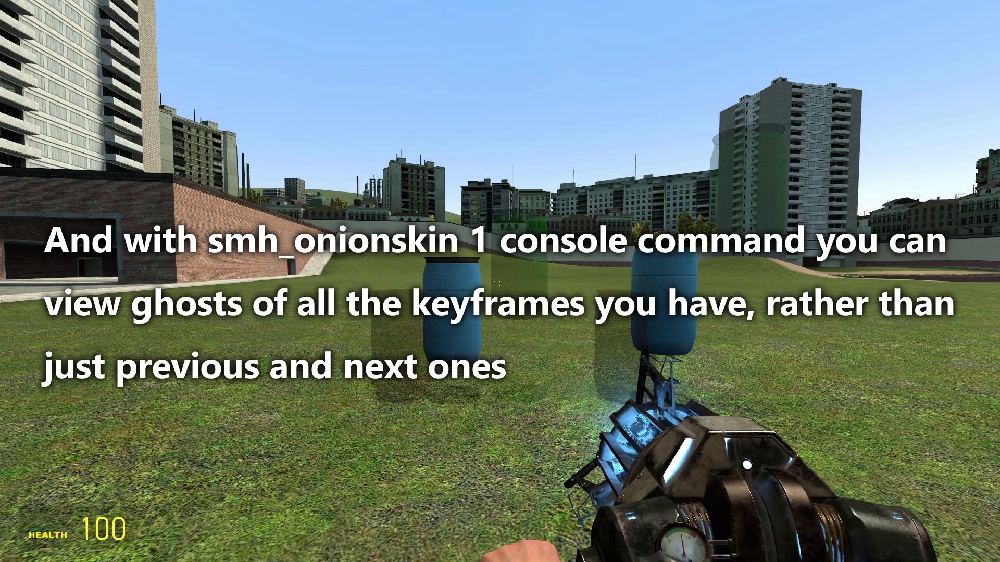
Step: Enable onion skinning with smh_onionskin 1 and adjust the Ghost transparency slider
key(grave)
text(smh_onionskin 1)
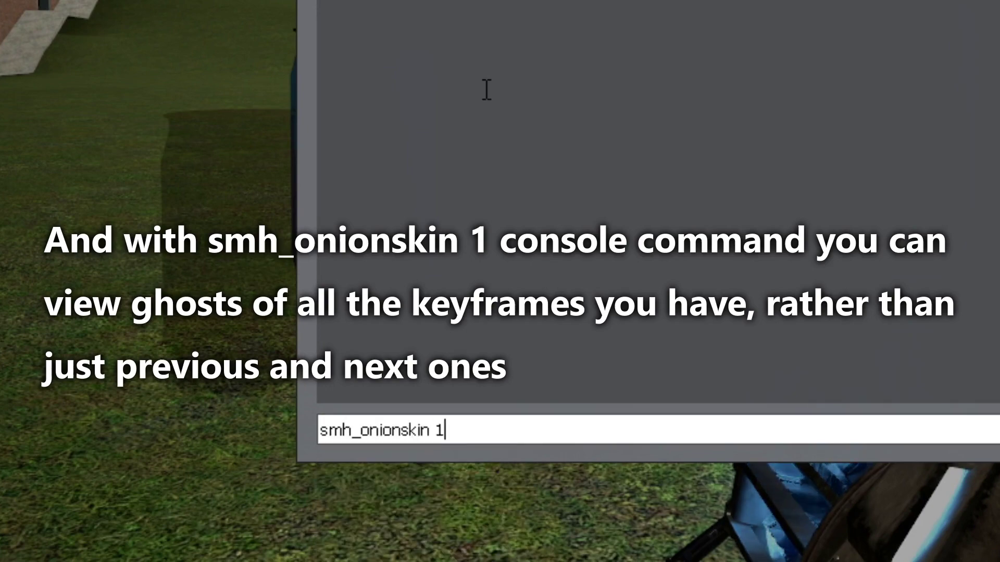
key(Return)
key(grave)
key(c)
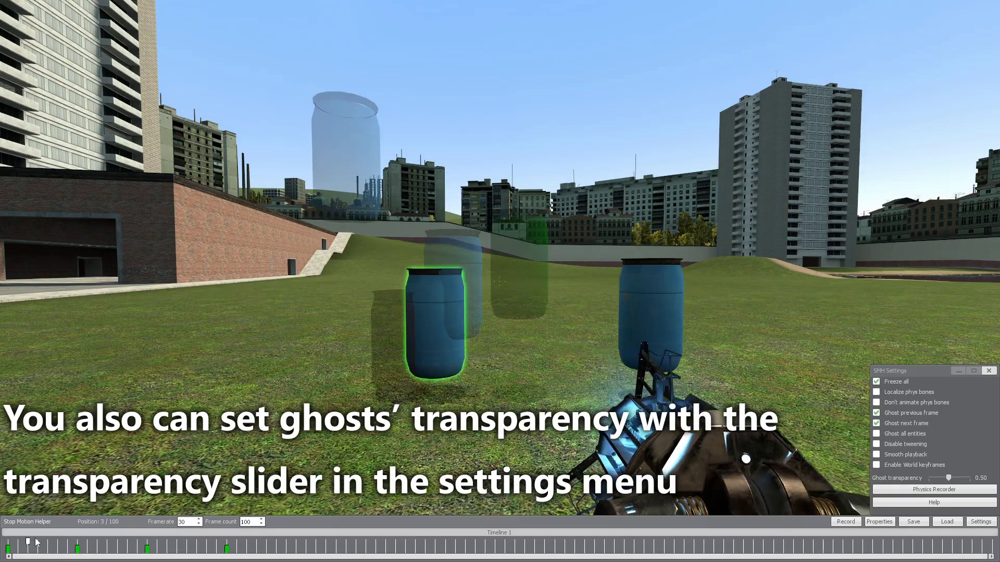
mouse_move(905, 478)
mouse_down()
mouse_move(992, 478)
mouse_move(847, 478)
mouse_move(974, 478)
mouse_move(912, 478)
mouse_up()
key(c)
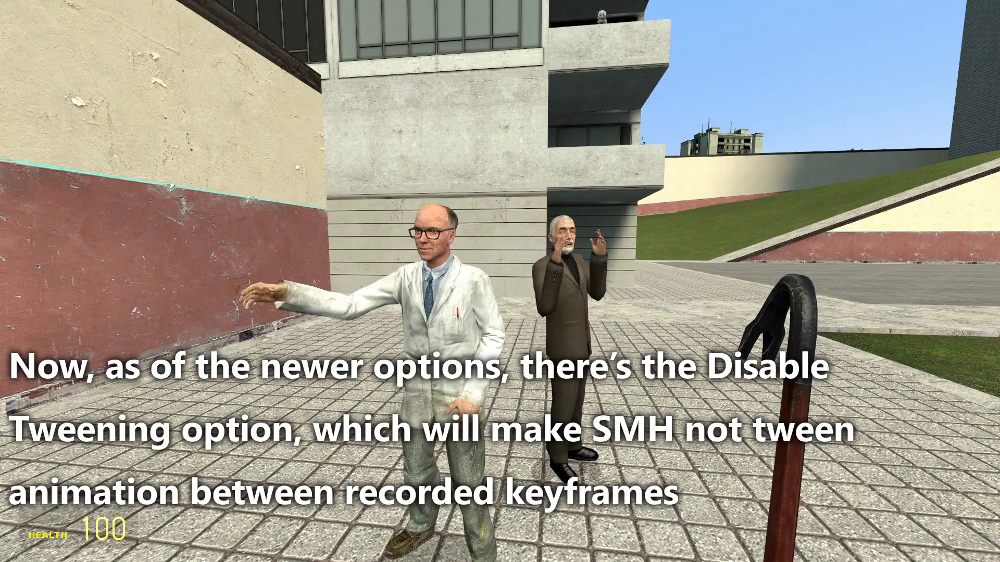
Step: Watch playback and scrub the timeline to frame 3, then back to the start
key(c)
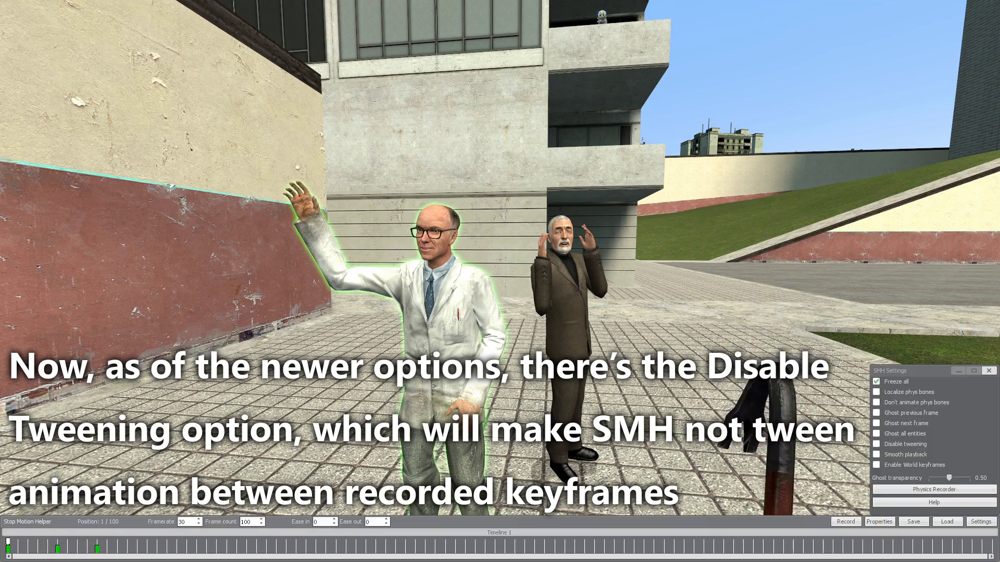
key(c)
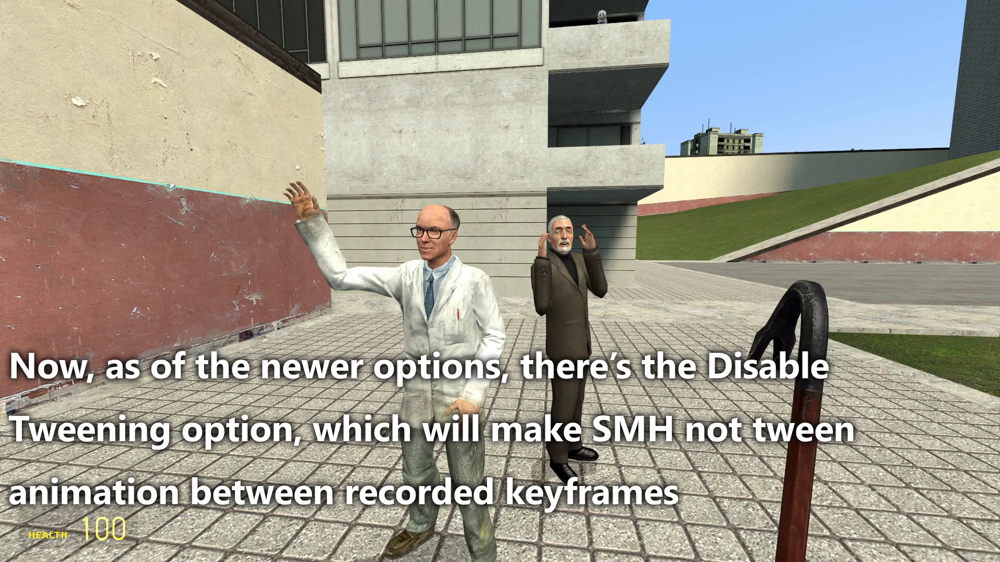
key(c)
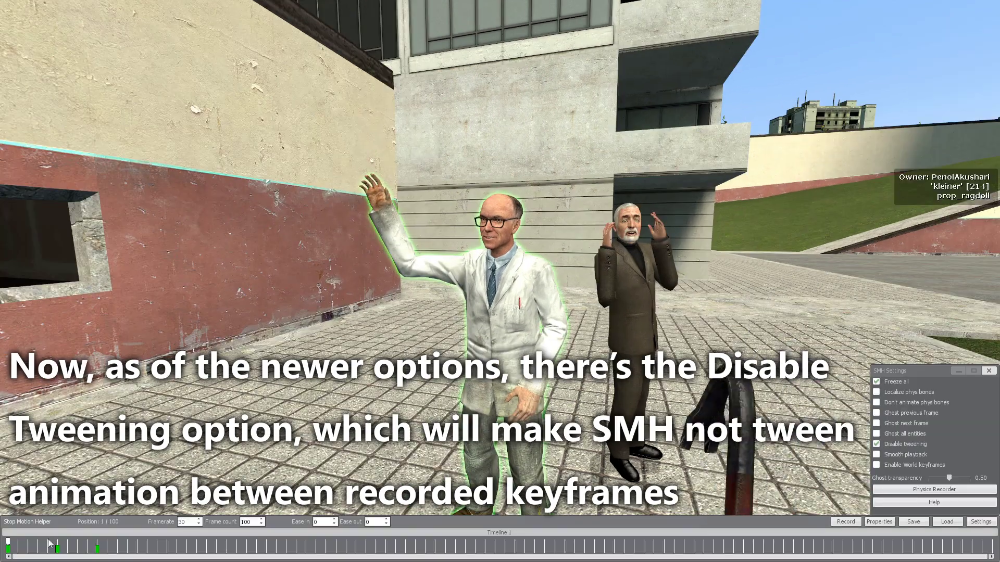
click(17, 544)
drag(11, 543, 58, 545)
click(7, 543)
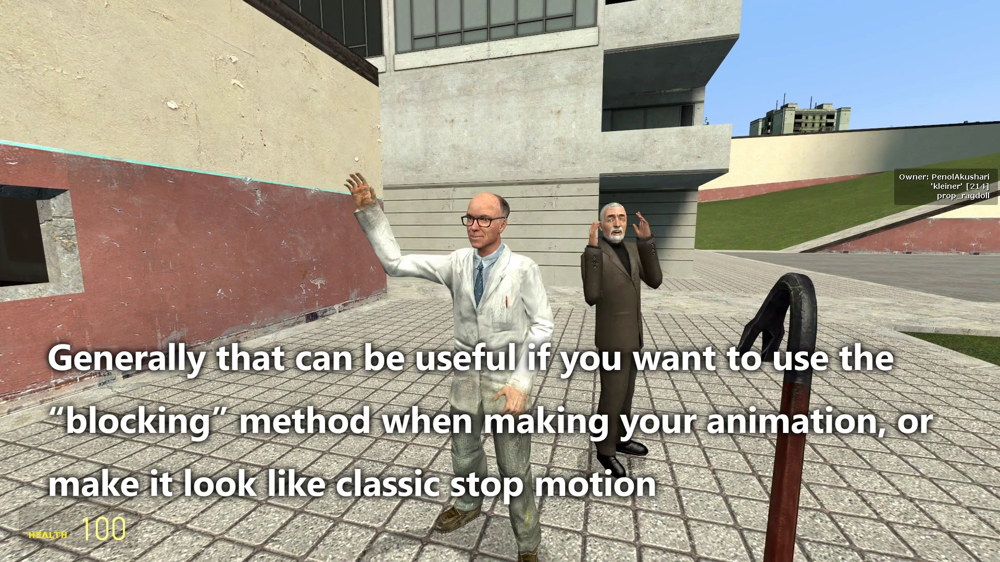
Step: Tick Smooth playback in SMH Settings and watch the animation play
key(c)
key(c)
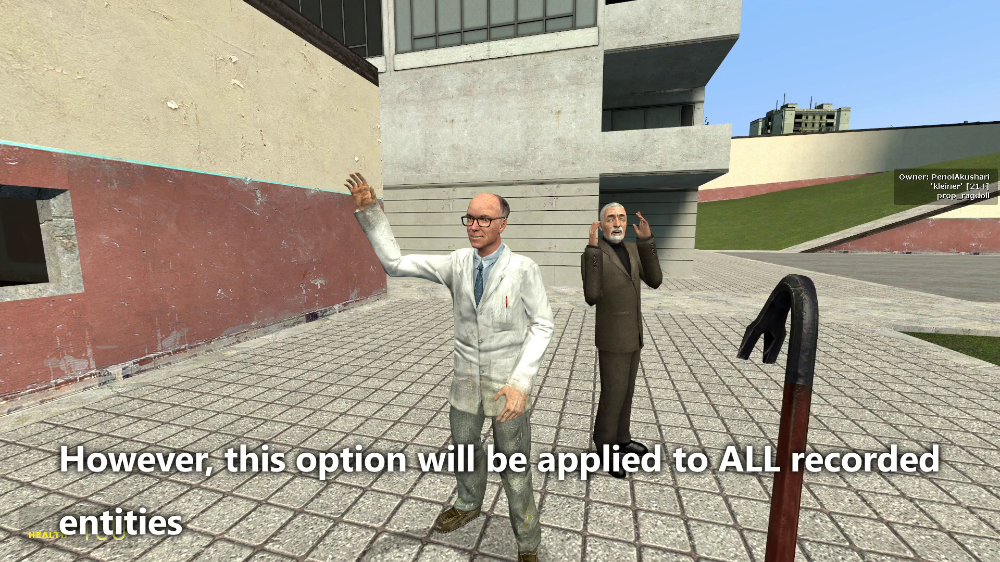
key(c)
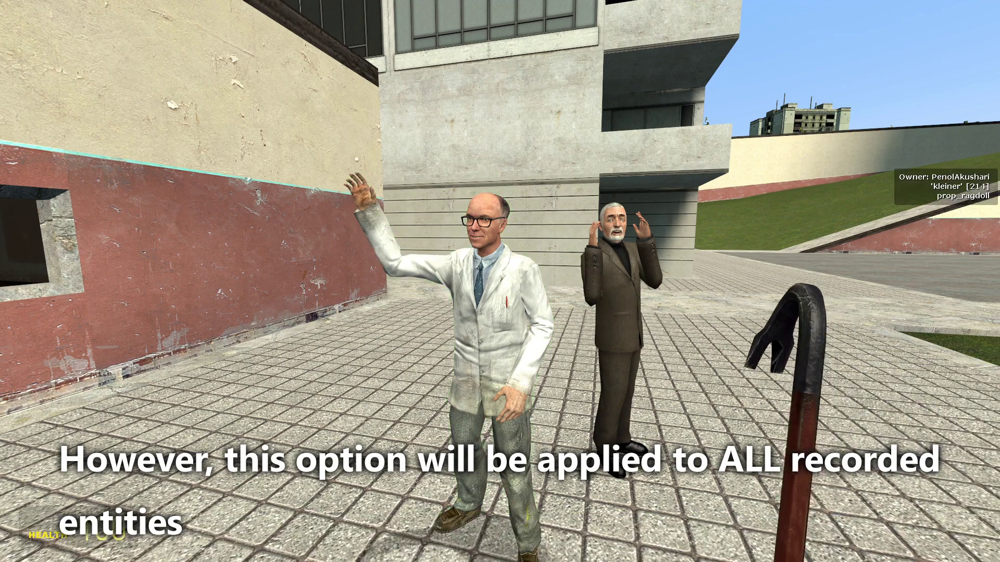
key(c)
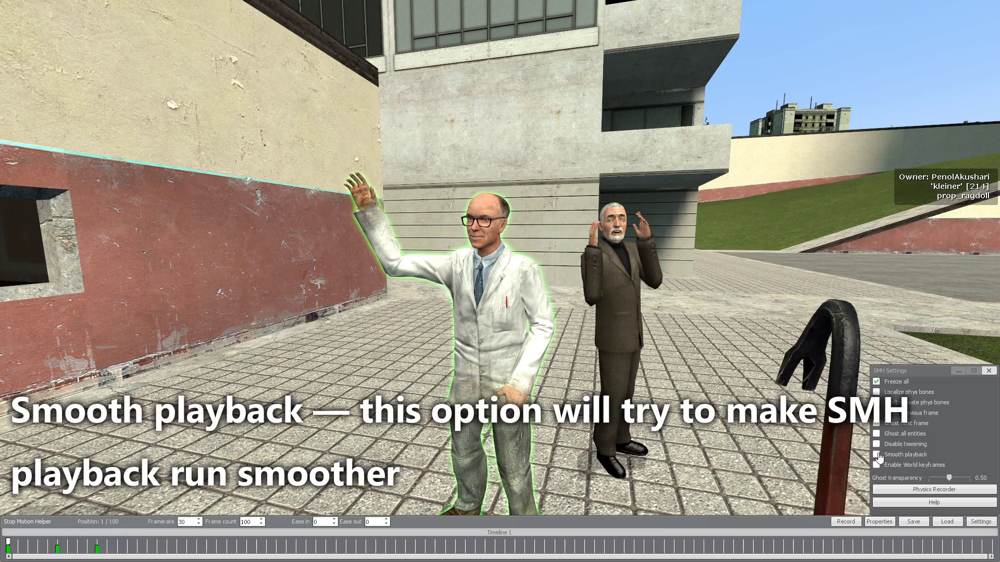
click(876, 455)
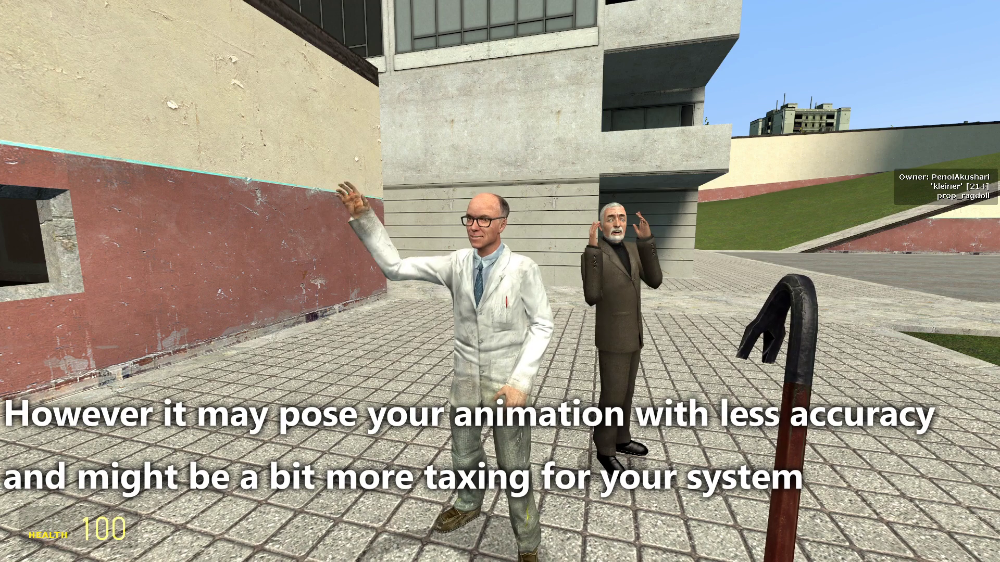
key(c)
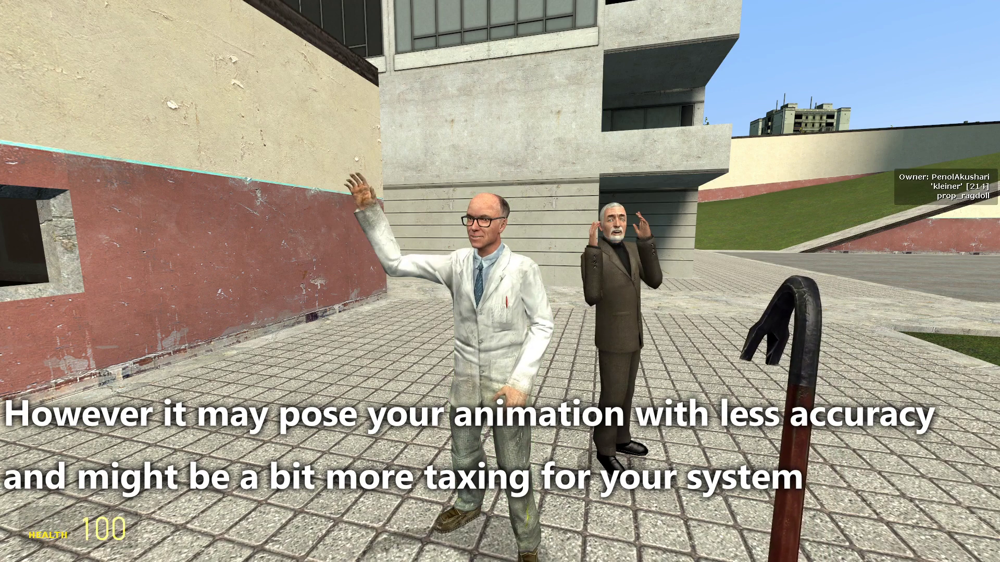
key(c)
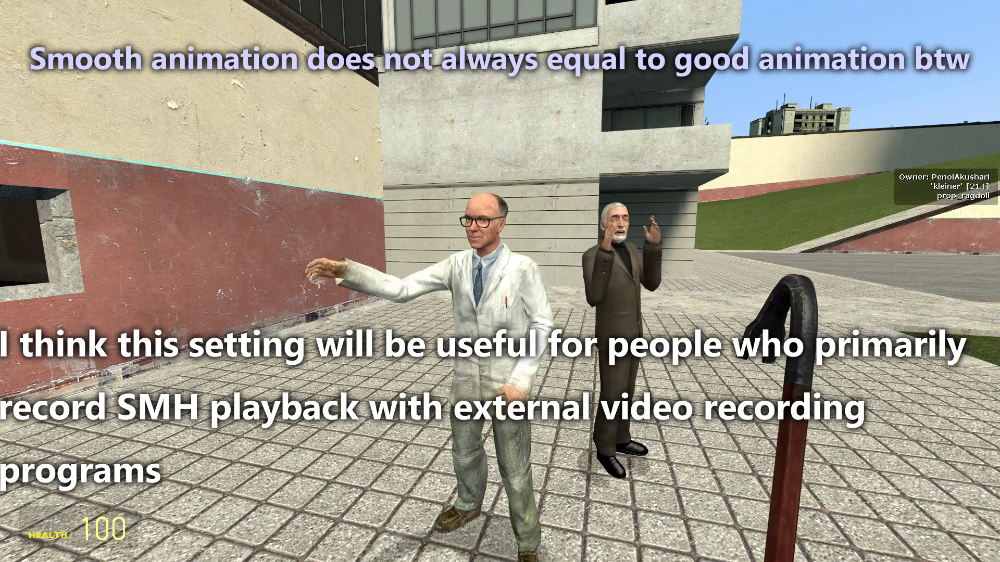
key(c)
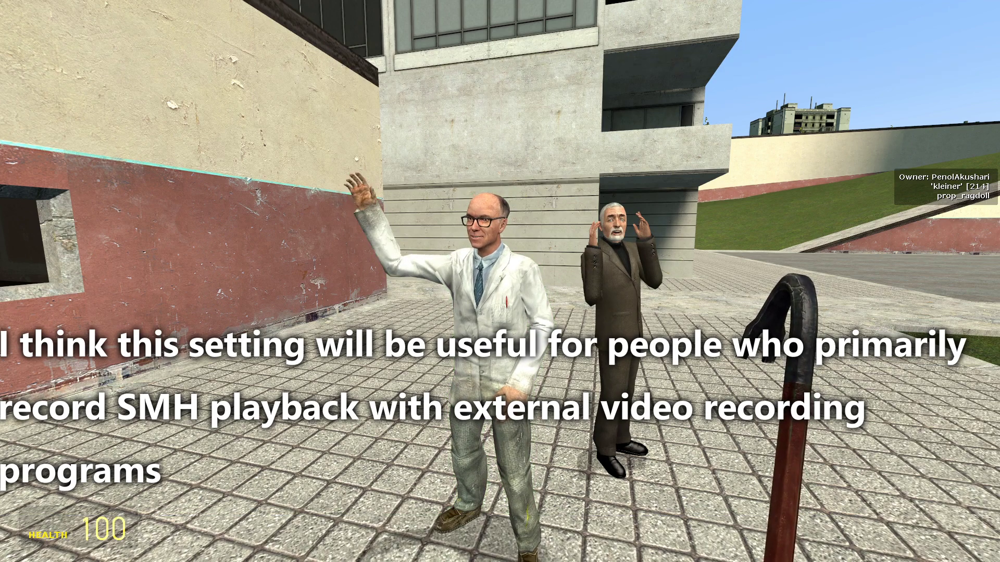
key(c)
key(c)
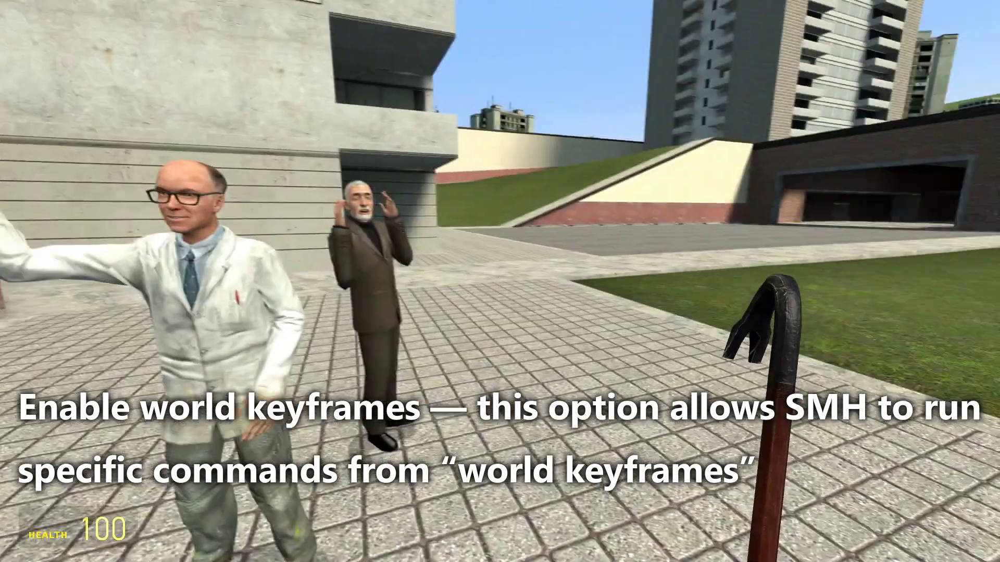
key(c)
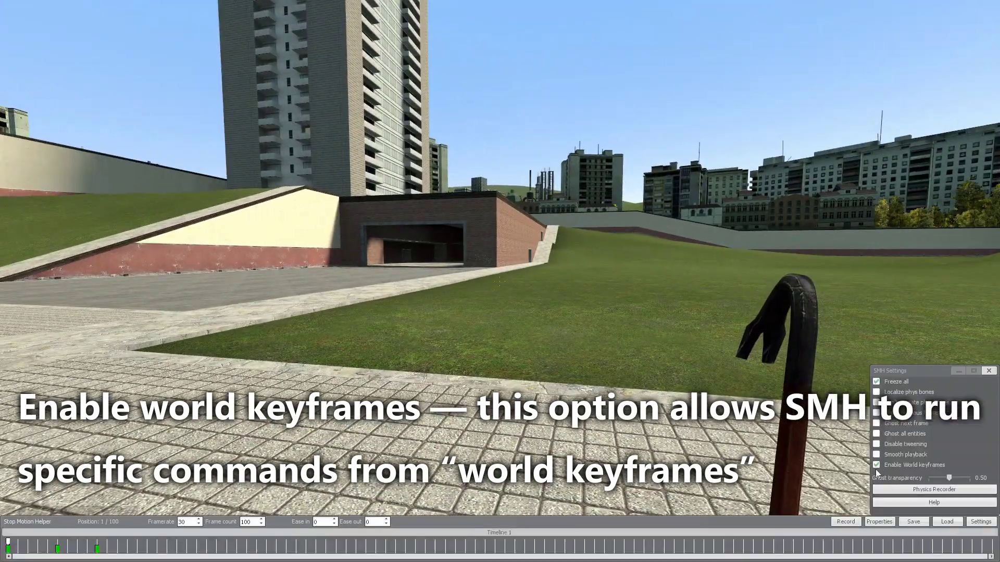
key(c)
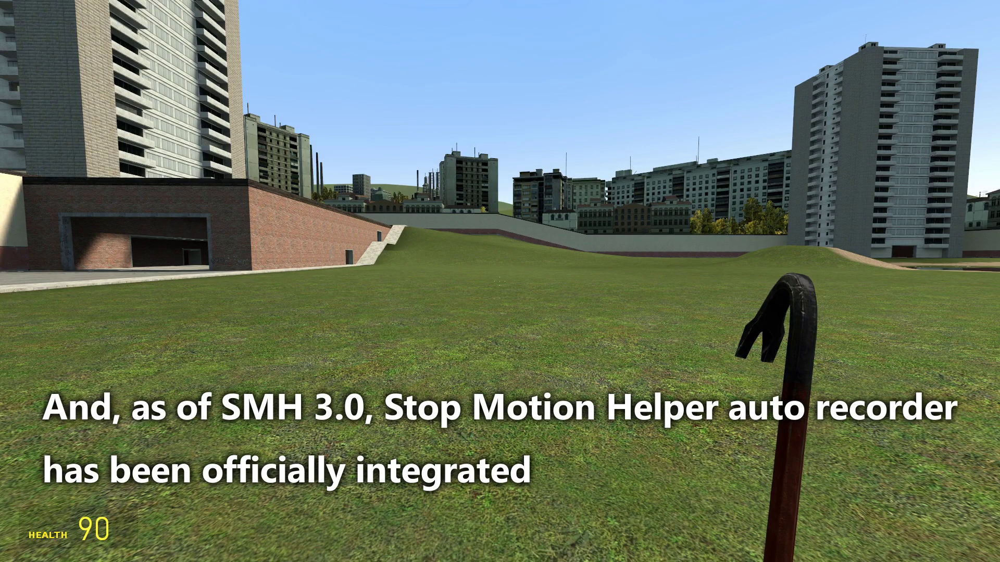
key(c)
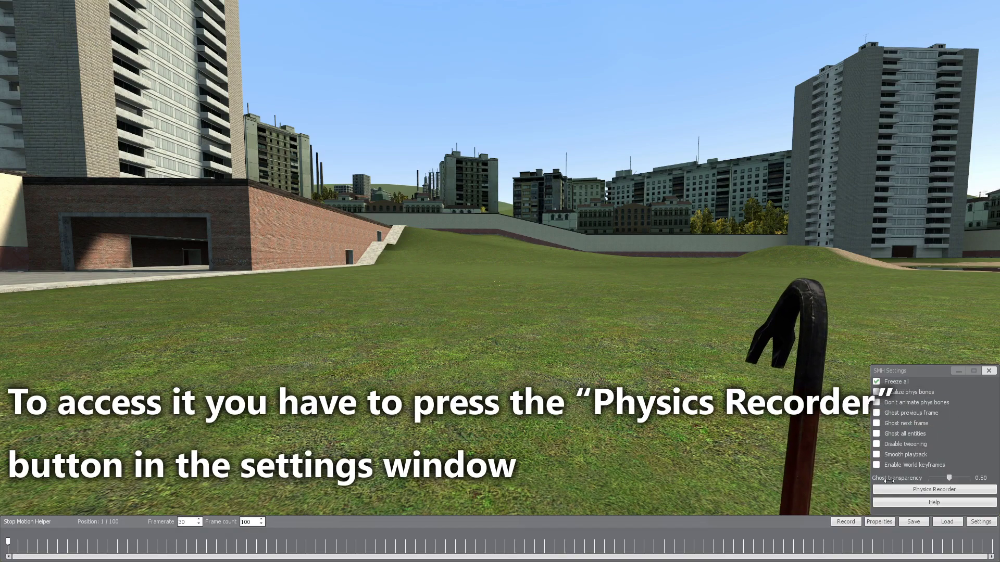
click(888, 490)
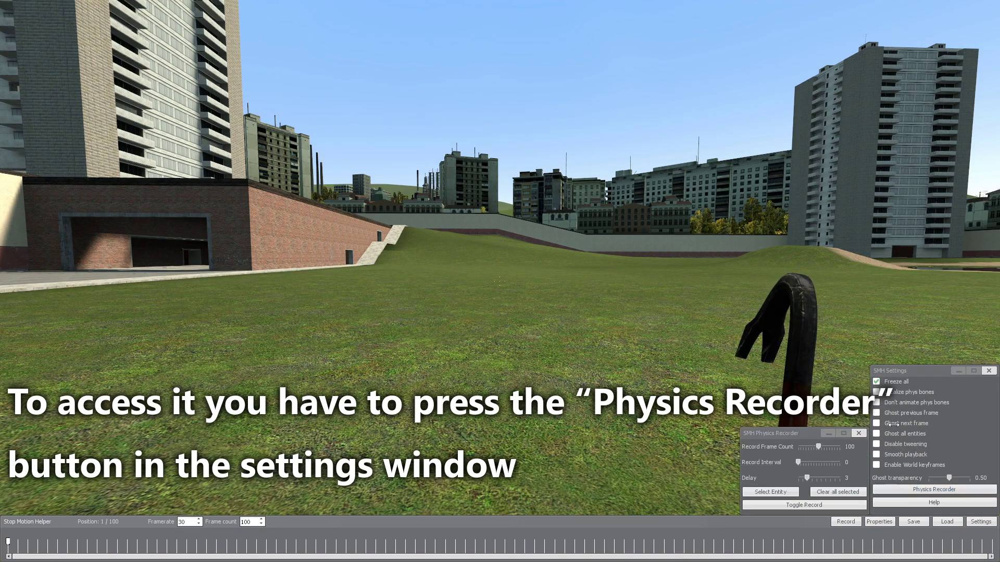
click(857, 433)
click(890, 503)
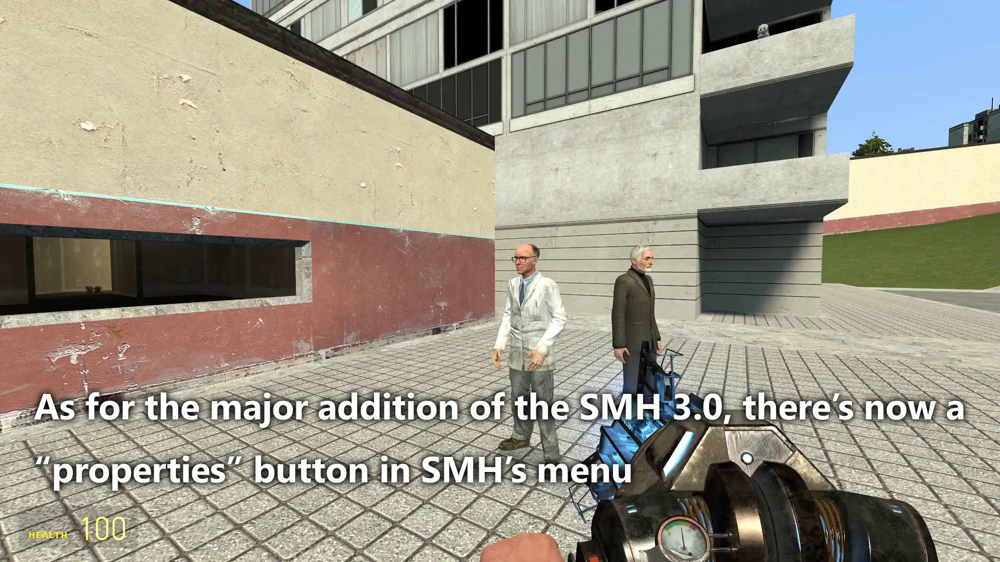
Step: Select Kleiner, open Properties, and rename his entity from kleiner.mdl to 'mingebag'
key(c)
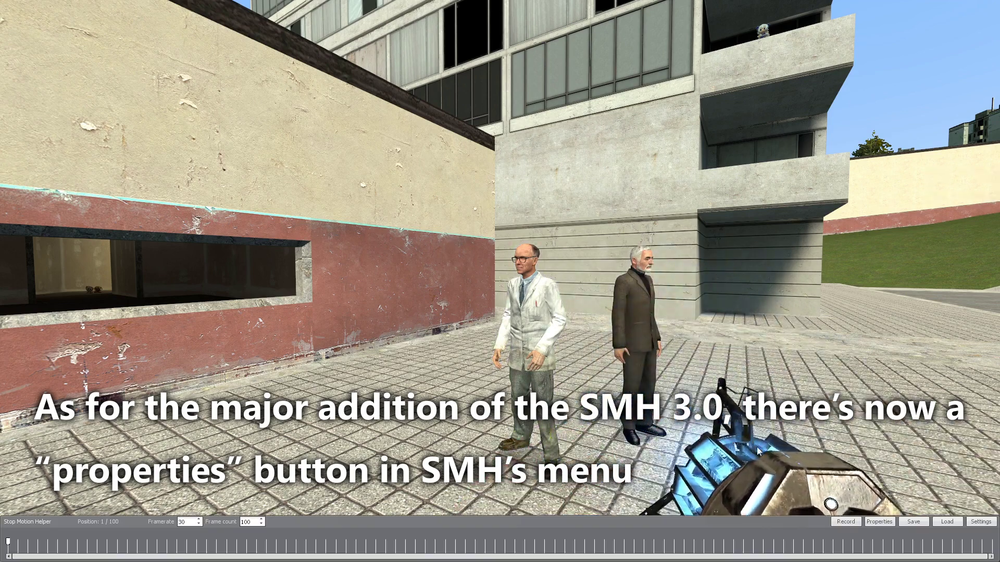
click(530, 302)
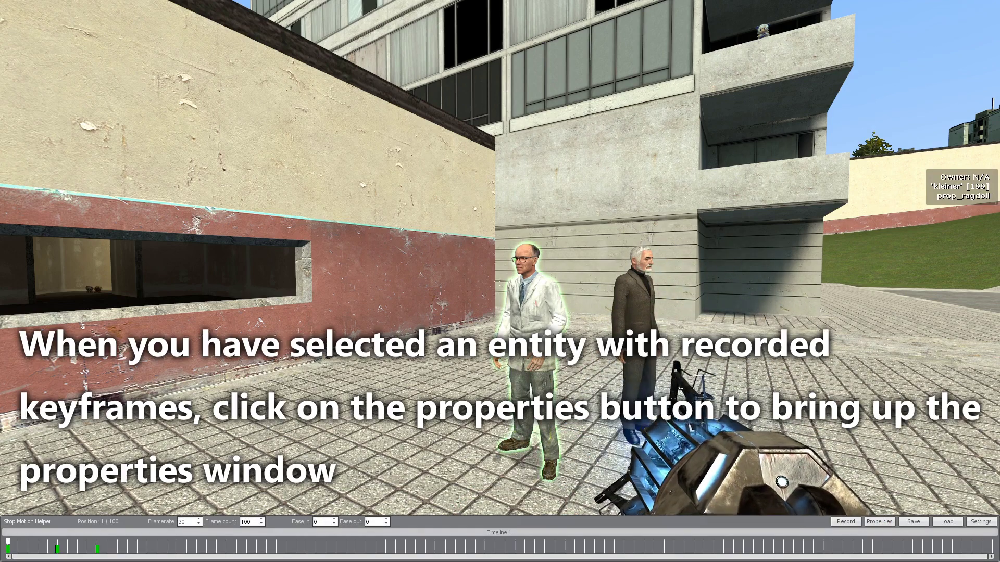
click(885, 524)
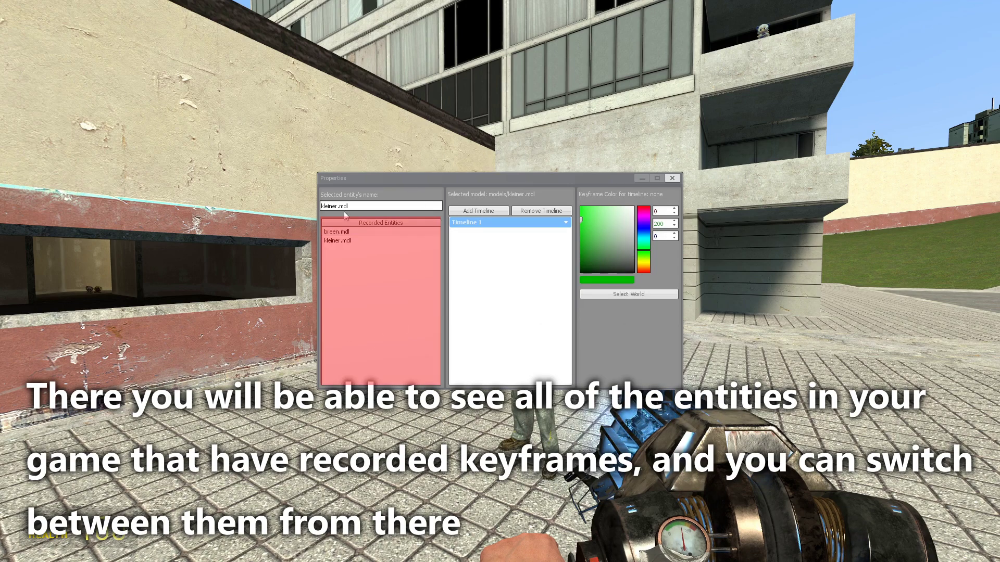
click(672, 180)
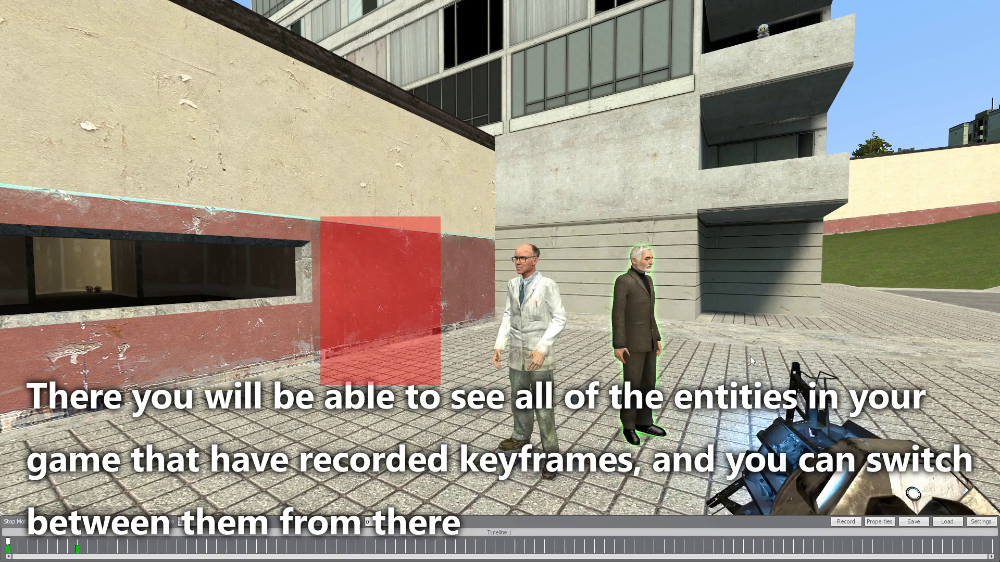
click(891, 523)
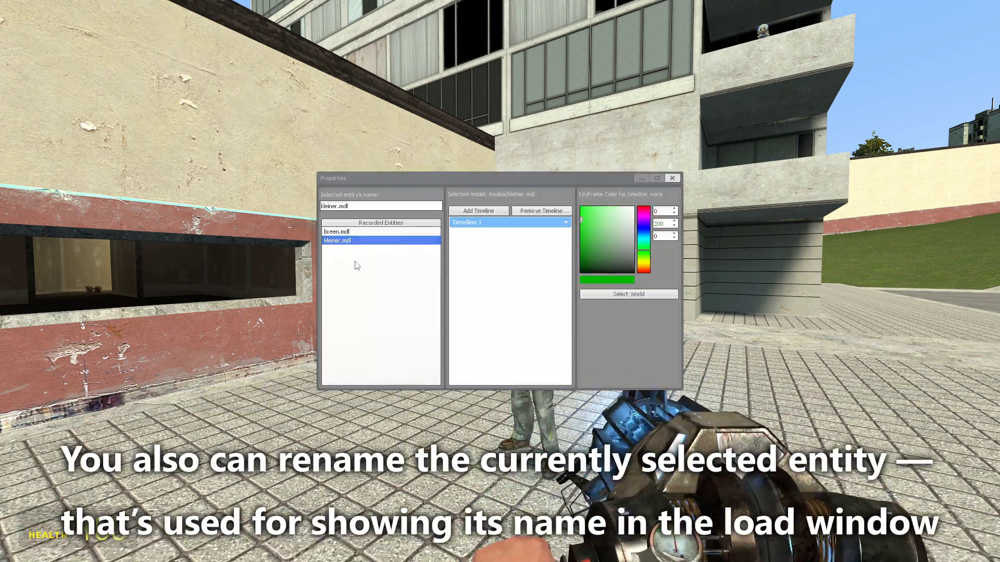
drag(364, 207, 226, 191)
text(mingebag)
key(Return)
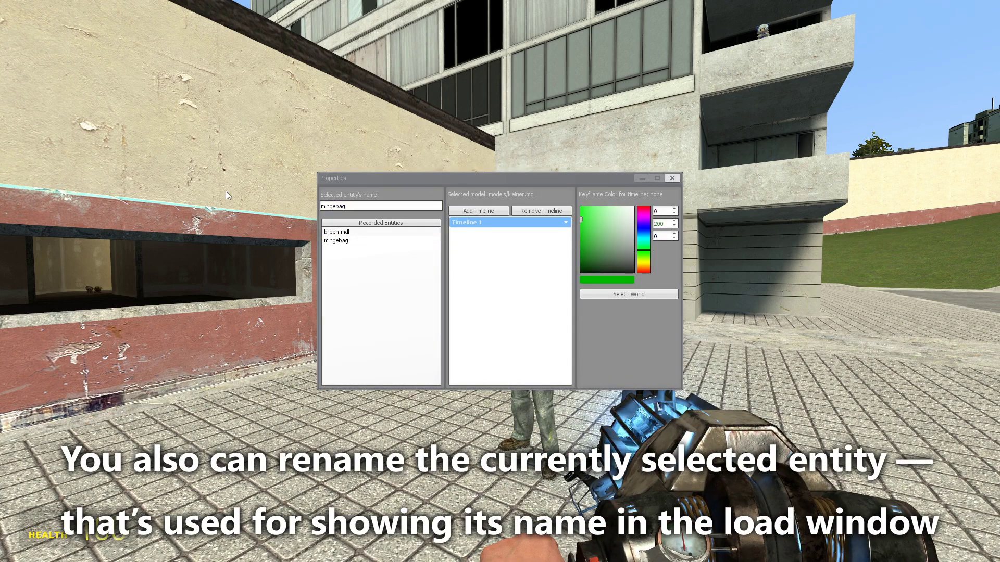
Step: Rename the breen.mdl entity to 'breeeeeeee'
click(360, 232)
click(360, 207)
key(BackSpace)
key(BackSpace)
key(BackSpace)
key(BackSpace)
key(BackSpace)
text(eeeeee)
key(Return)
click(359, 241)
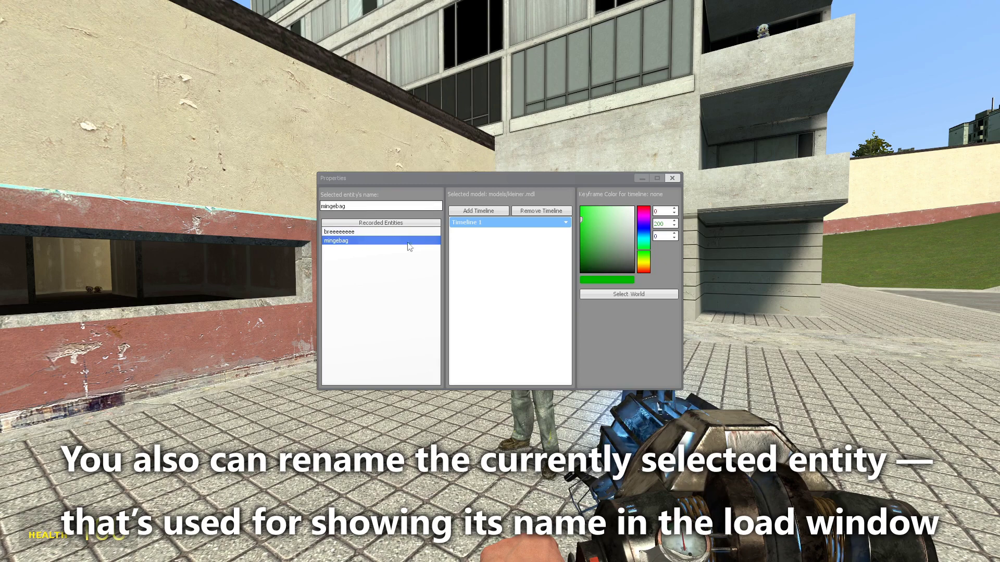
Step: Close the entity properties and browse the entities in the saved '0tutorial stuff' scene
click(672, 178)
click(539, 290)
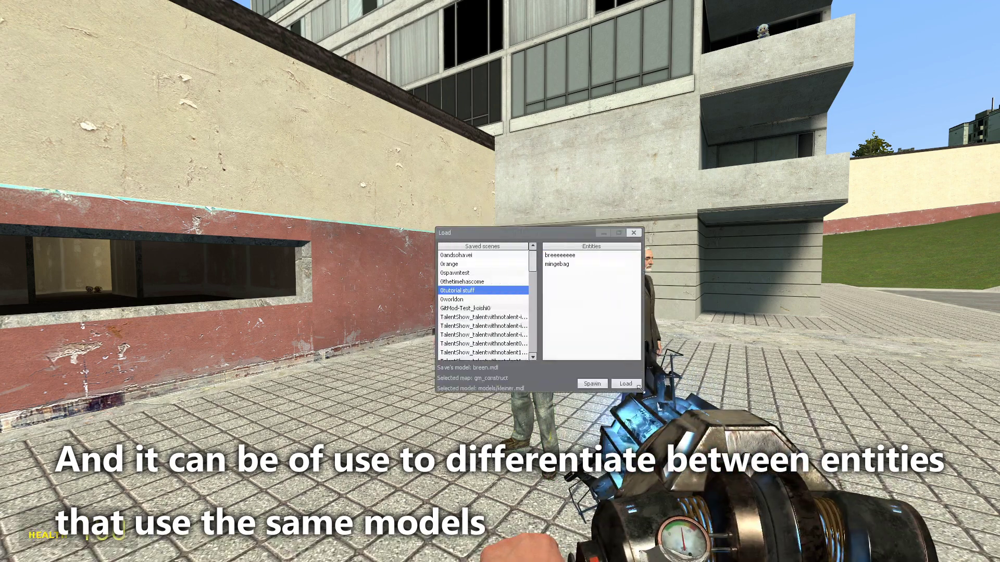
click(573, 257)
click(616, 384)
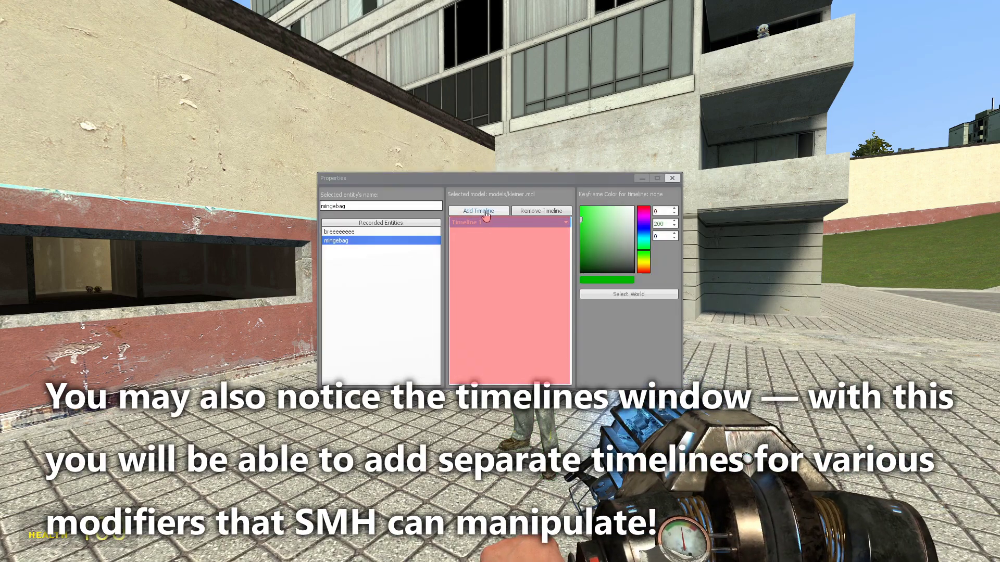
Step: Add a batch of extra timelines to the Kleiner entity
click(485, 213)
click(485, 214)
click(485, 214)
click(485, 213)
click(485, 213)
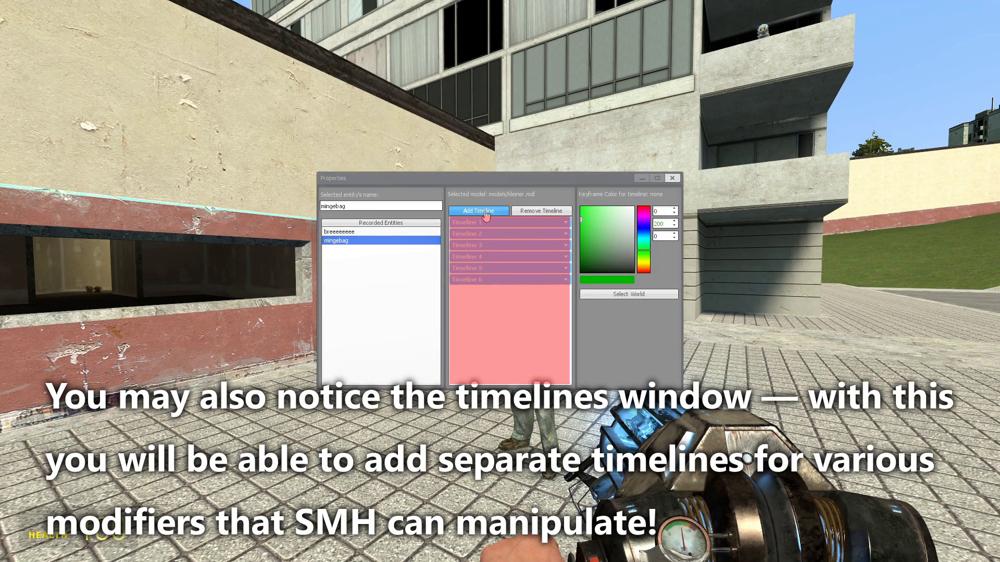
click(484, 213)
click(485, 214)
click(485, 213)
click(485, 213)
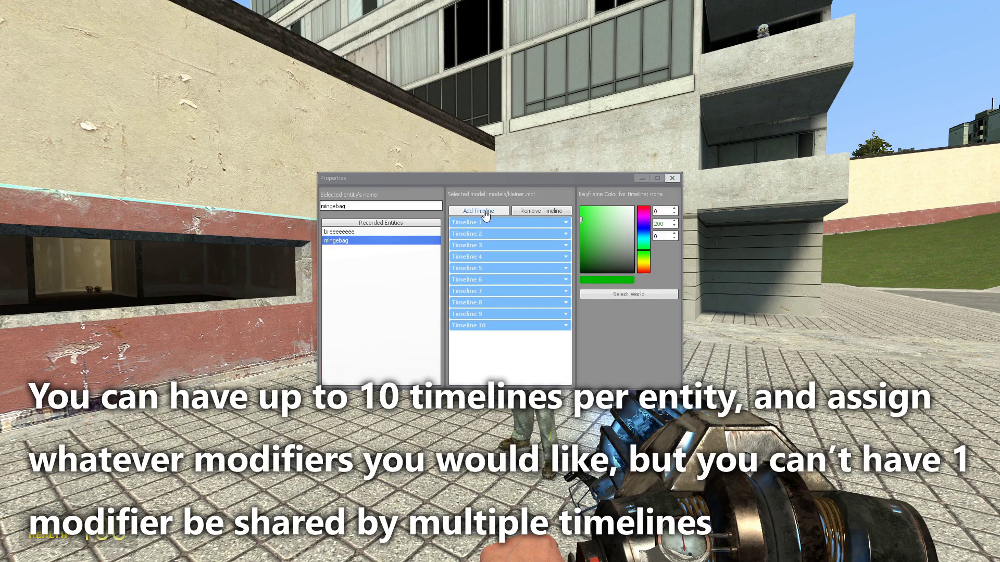
Step: Remove all the extra timelines and collapse Timeline 1's modifier list
click(524, 213)
click(524, 213)
click(523, 213)
click(524, 213)
click(523, 213)
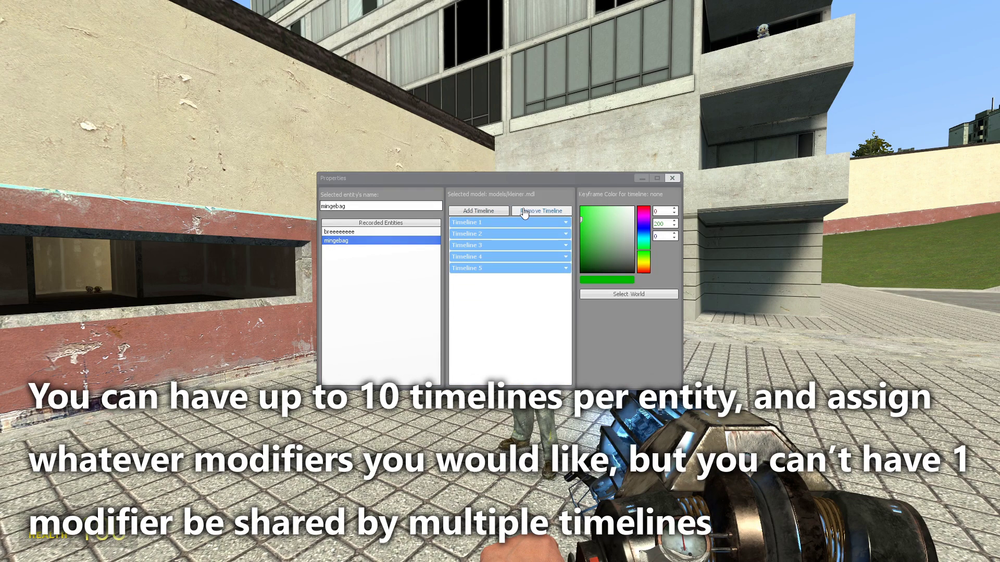
click(523, 212)
click(524, 213)
click(523, 213)
click(524, 213)
click(498, 224)
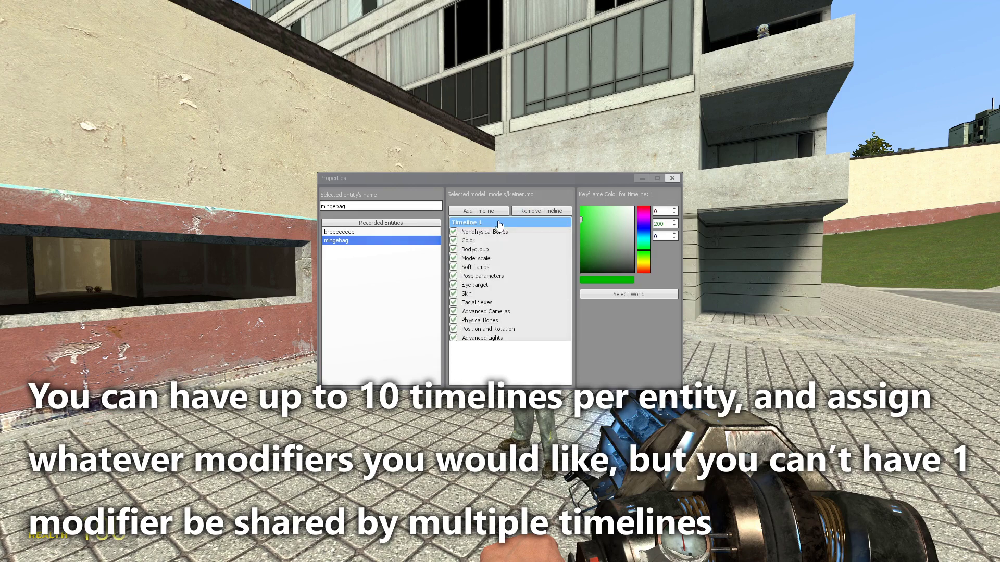
click(498, 223)
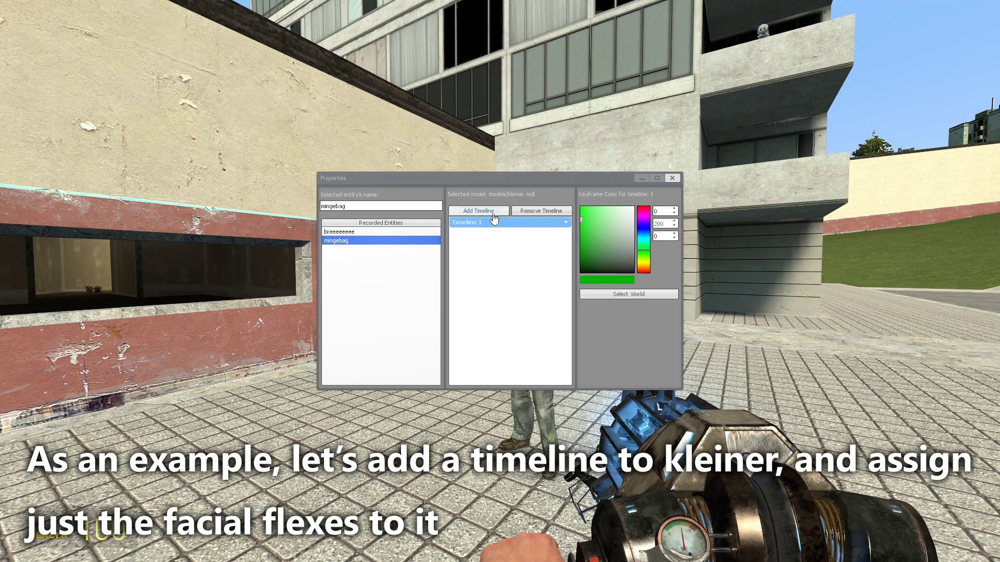
Step: Add Timeline 2 holding only Facial flexes, with yellow keyframes
click(491, 213)
click(483, 235)
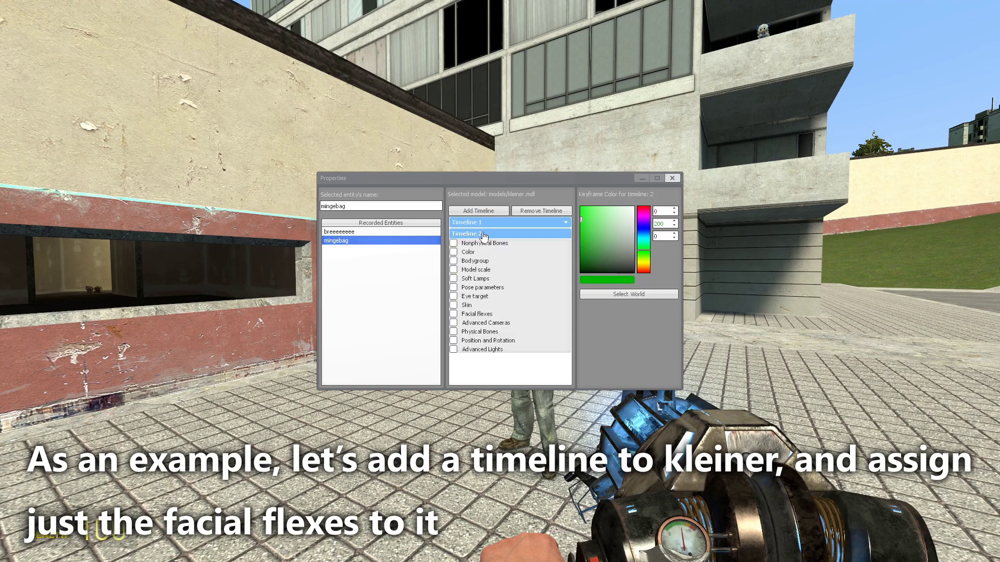
click(454, 315)
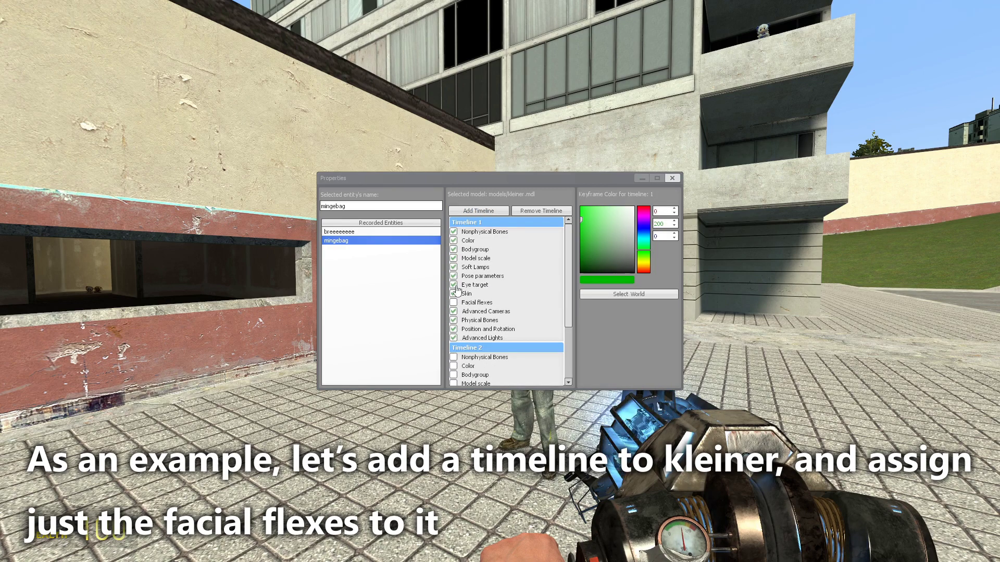
click(482, 223)
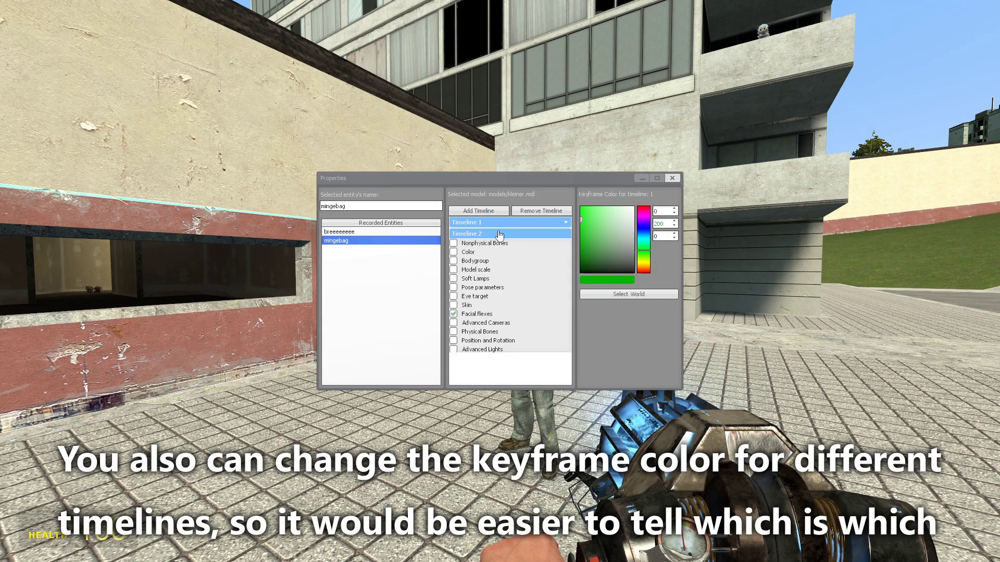
drag(645, 262, 646, 266)
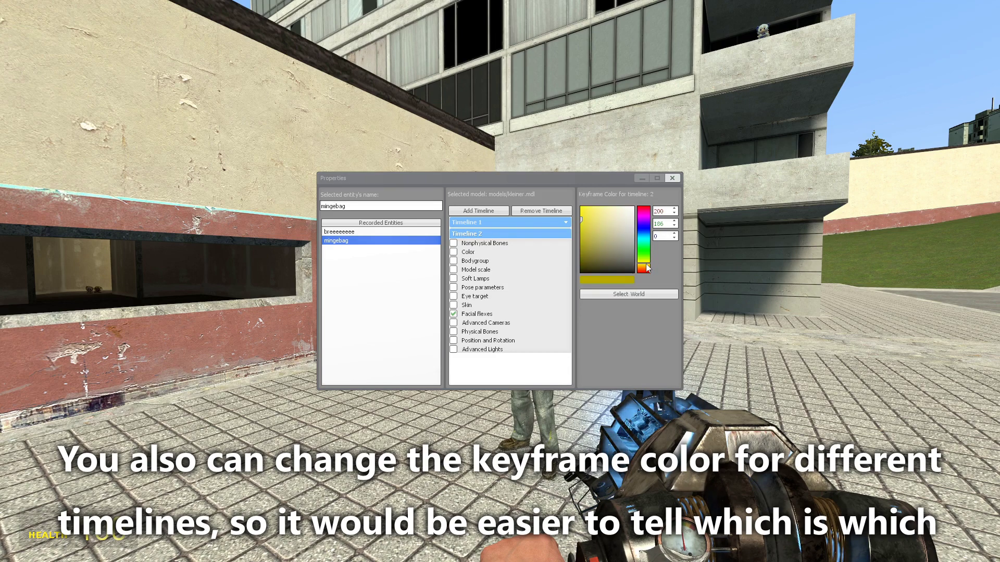